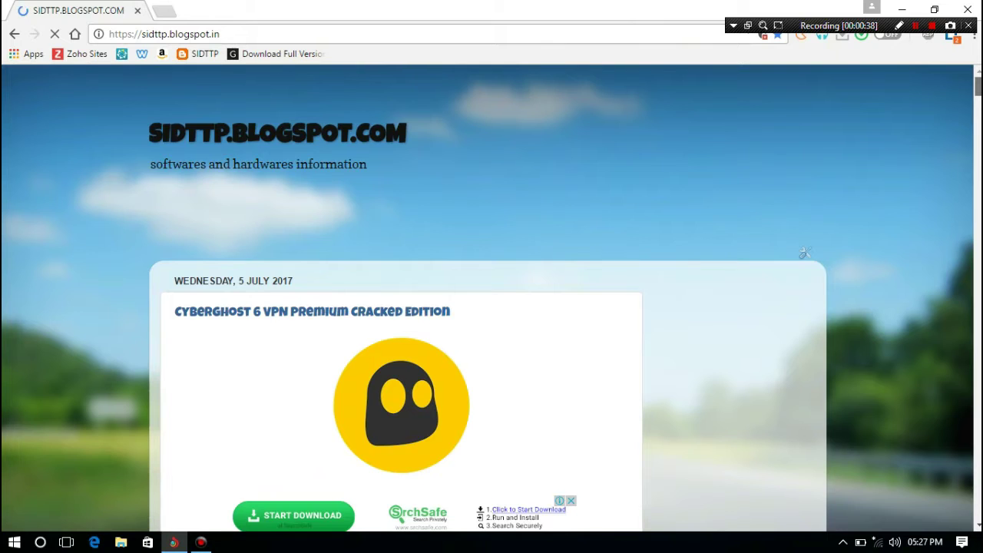
# Step: Open the download page for CyberGhost 6 VPN from its post on sidttp.blogspot.in
pyautogui.scroll(-4, 805, 252)
pyautogui.scroll(2, 650, 231)
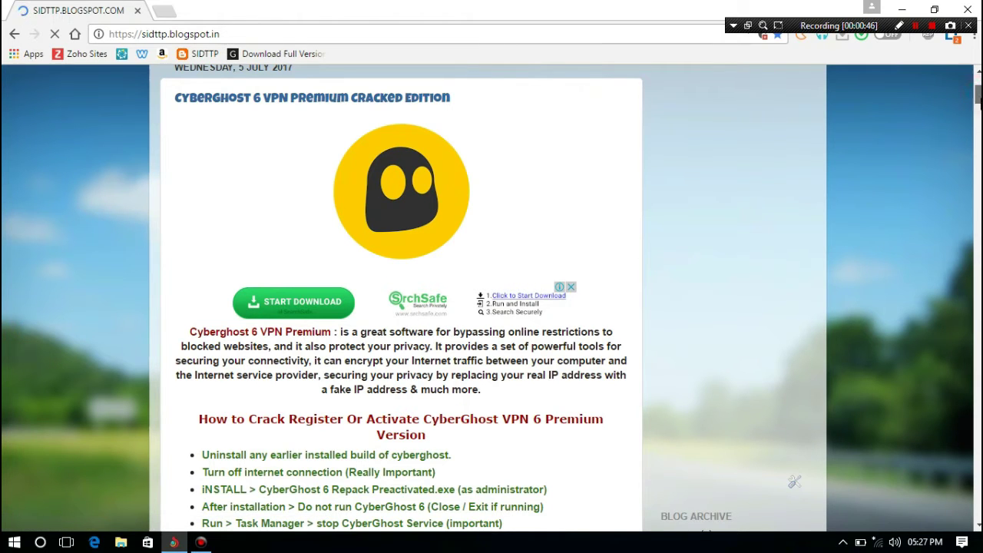
pyautogui.moveTo(980, 99); pyautogui.dragTo(979, 107)
pyautogui.scroll(-2, 456, 293)
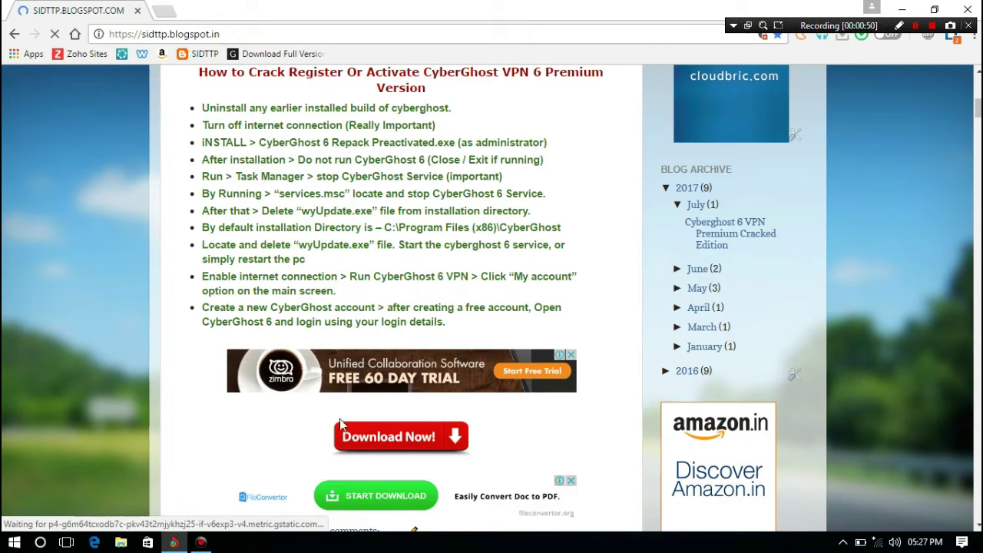
pyautogui.click(375, 437)
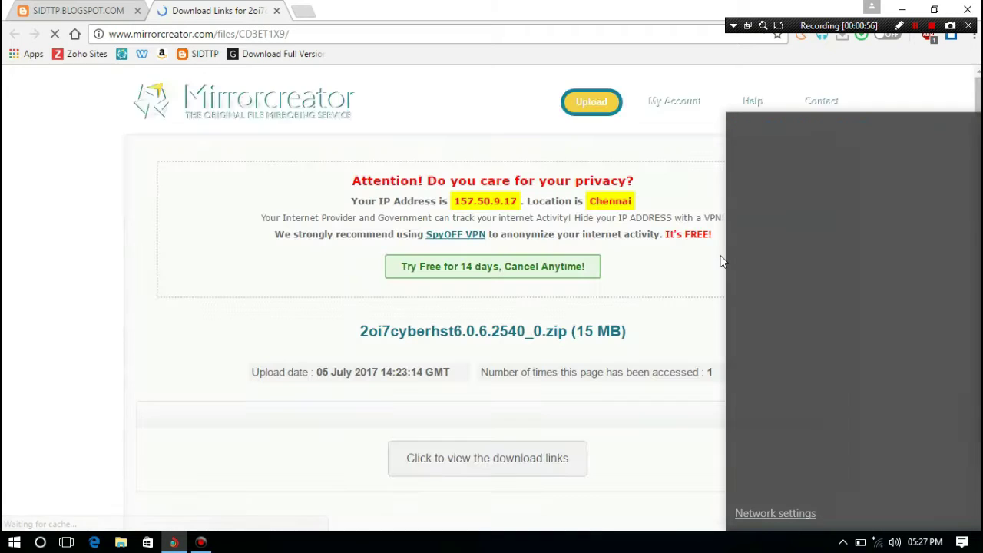
# Step: Reveal the download links for 2oi7cyberhst6.0.6.2540_0.zip and choose the DropJiffy mirror
pyautogui.click(842, 542)
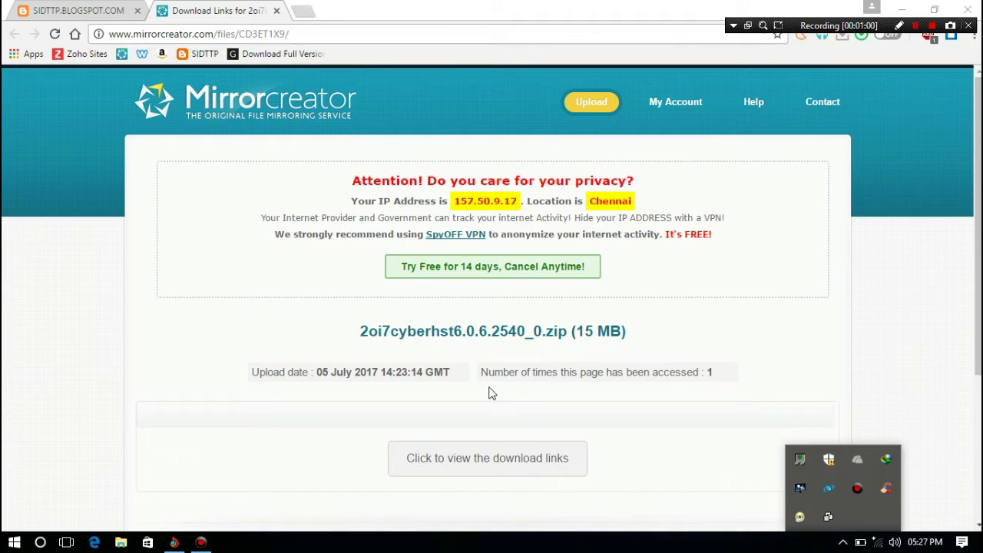
pyautogui.click(497, 462)
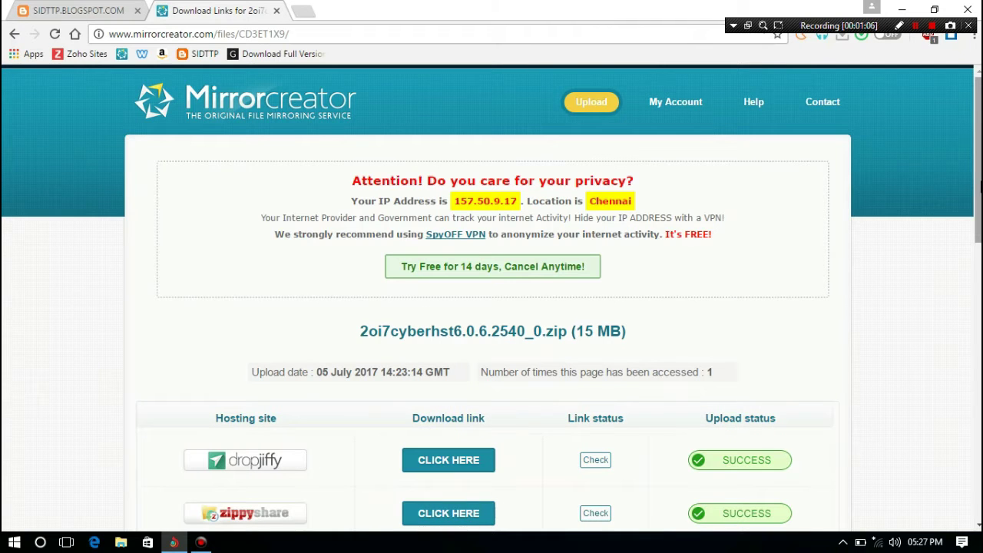
pyautogui.scroll(-3, 979, 184)
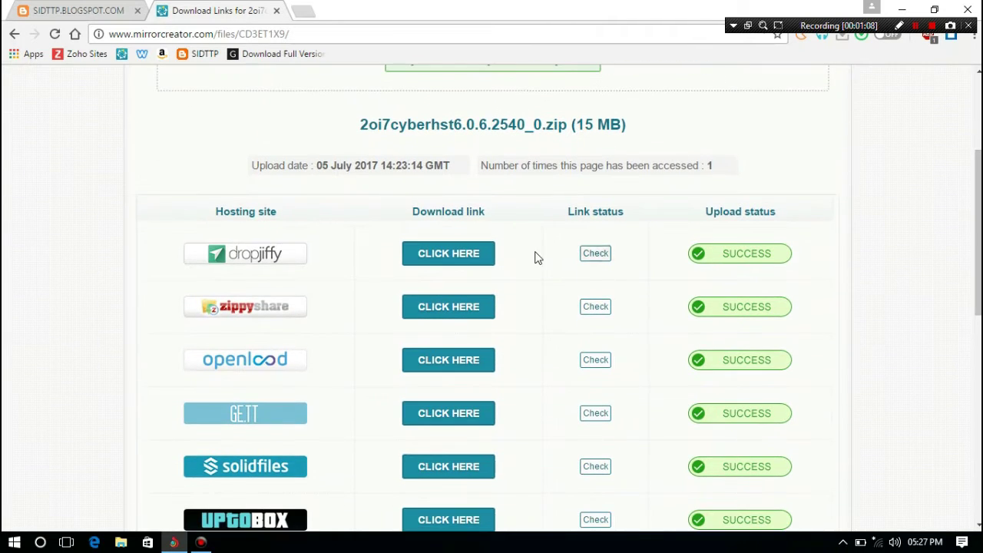
pyautogui.click(457, 258)
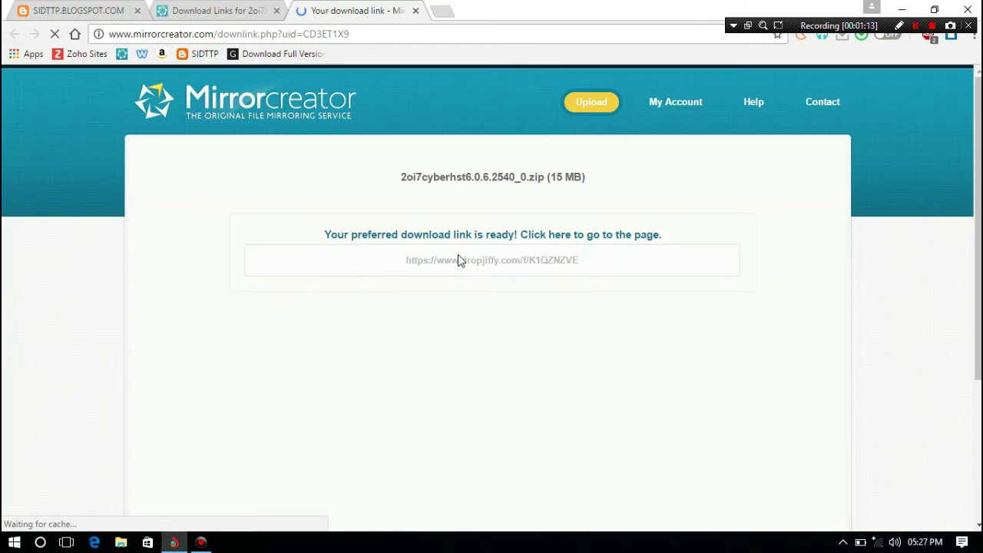
pyautogui.moveTo(589, 266); pyautogui.dragTo(393, 271)
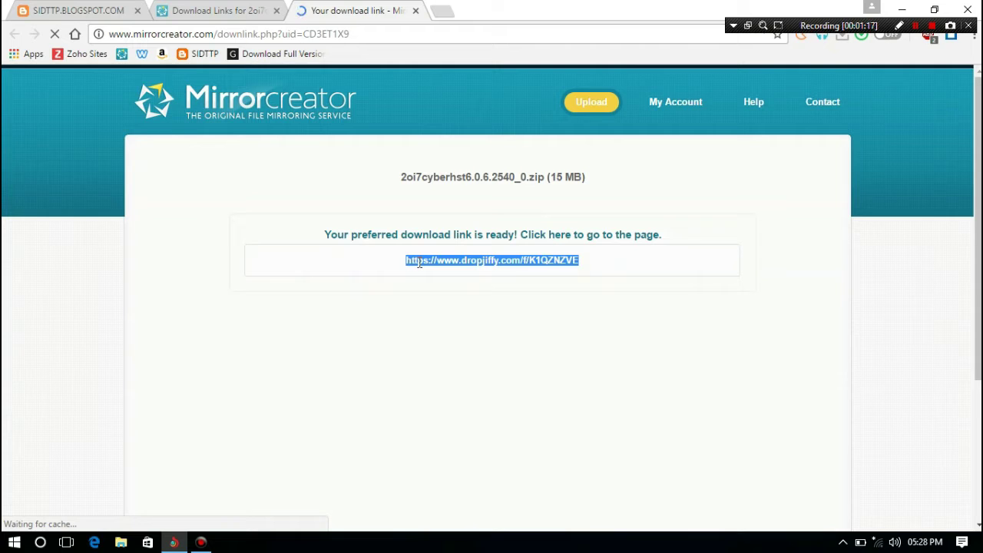
pyautogui.rightClick(419, 263)
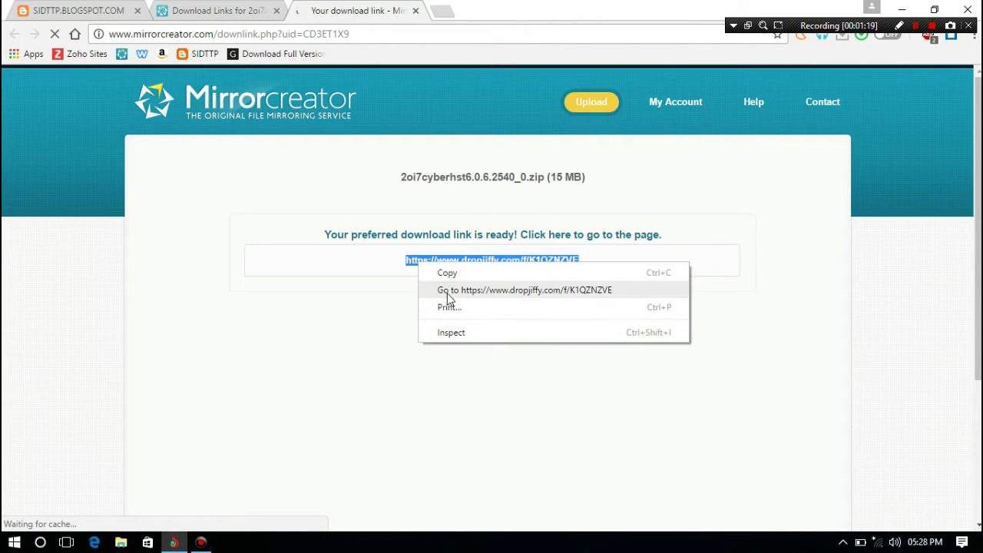
pyautogui.click(452, 293)
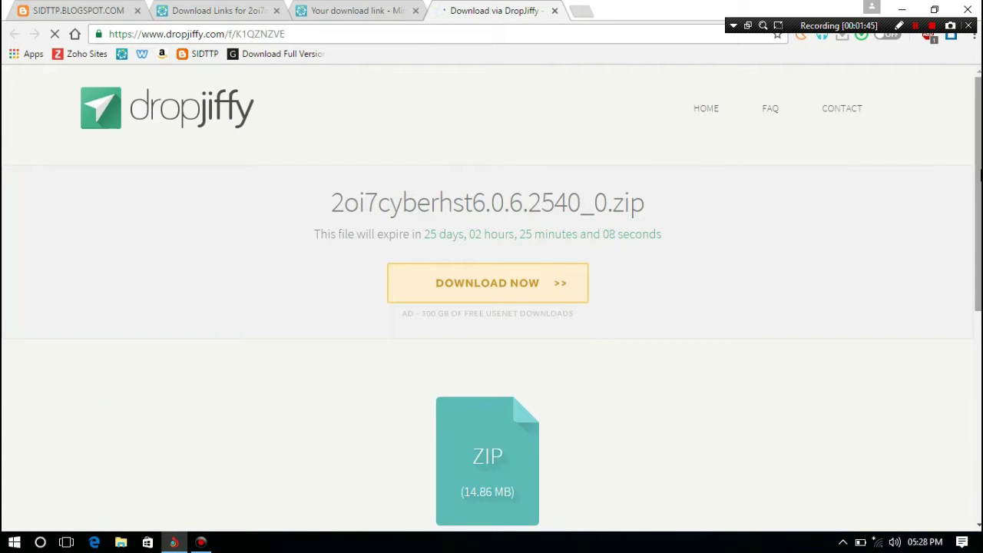
# Step: Complete the robot check, generate the download link and start downloading 2oi7cyberhst6.0.6.2540_0.zip
pyautogui.moveTo(977, 171); pyautogui.dragTo(977, 257)
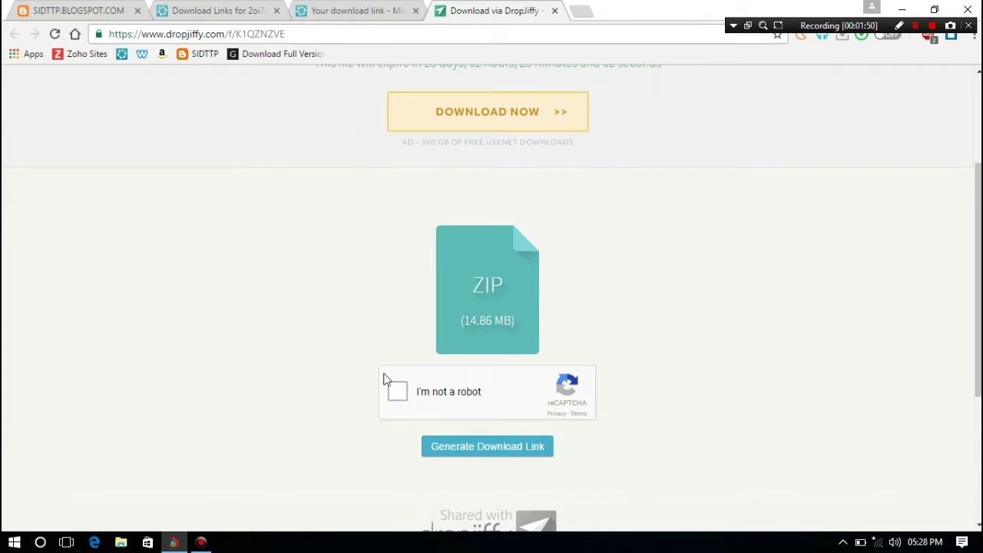
pyautogui.click(397, 393)
pyautogui.click(496, 451)
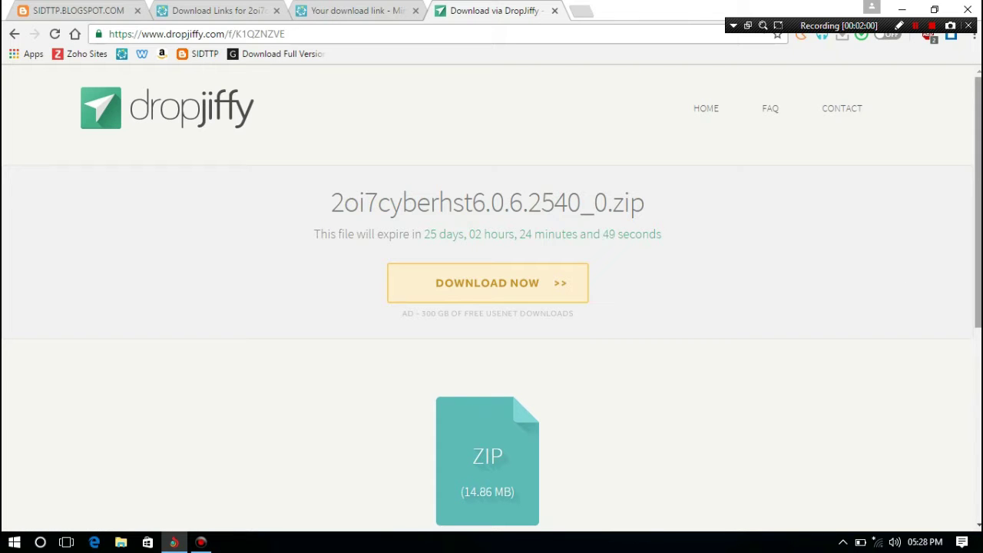
pyautogui.moveTo(979, 191); pyautogui.dragTo(979, 344)
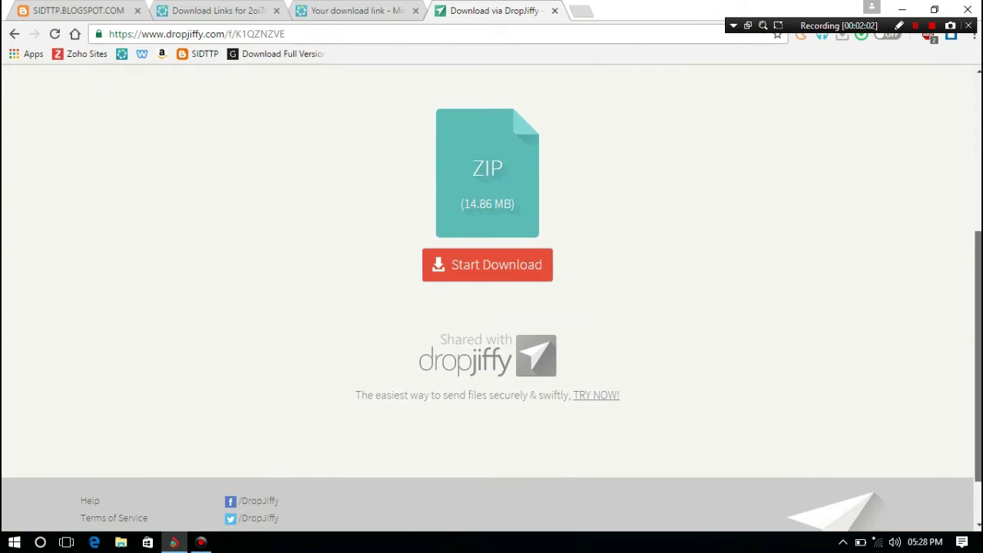
pyautogui.click(490, 274)
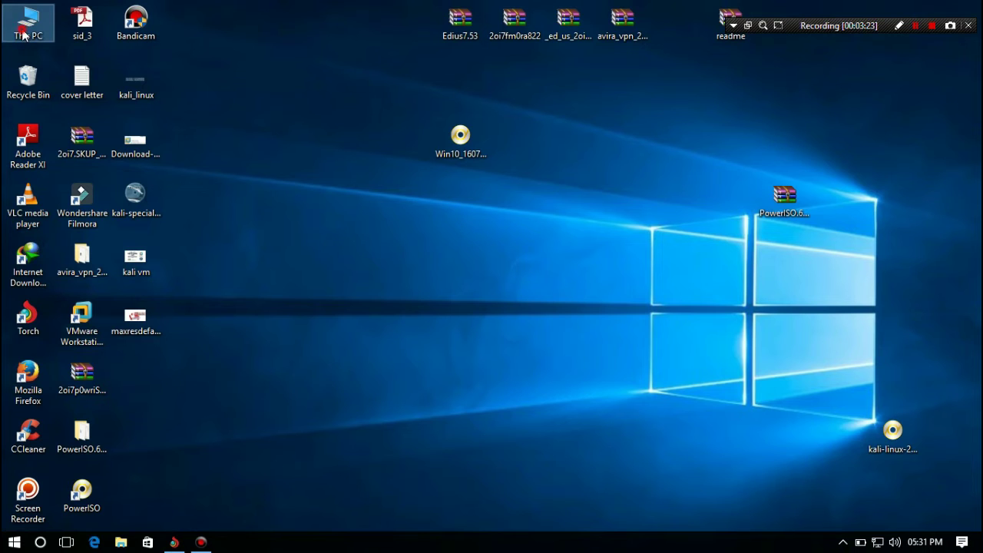
# Step: Move the 2oi7cyberhst6.0.6.2540_0 archive from the Downloads folder to an empty area of the desktop
pyautogui.doubleClick(26, 24)
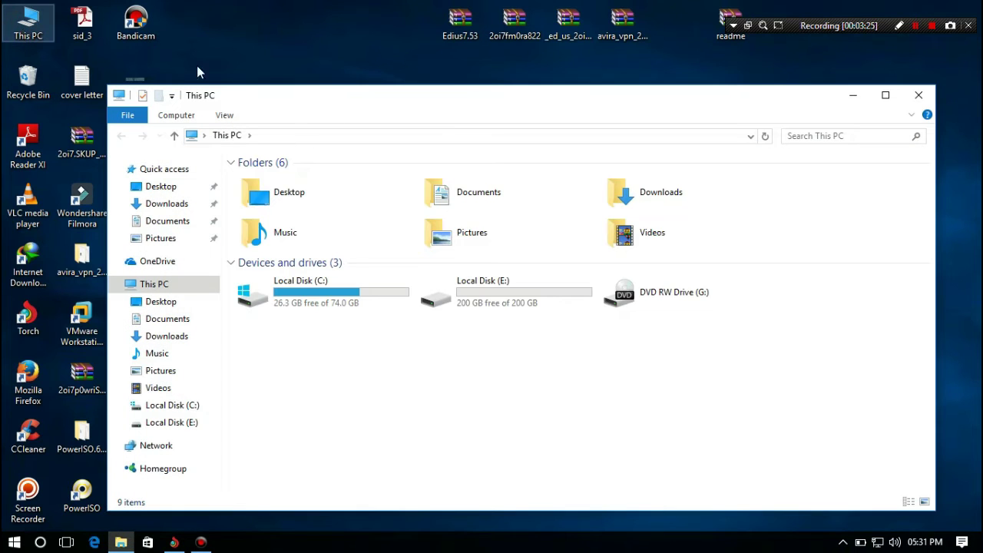
pyautogui.doubleClick(638, 194)
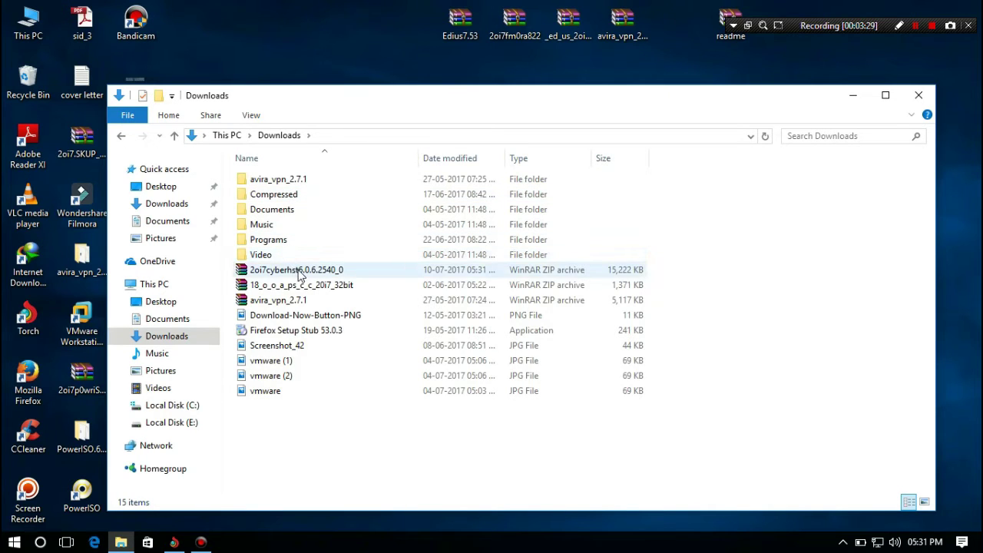
pyautogui.moveTo(298, 275); pyautogui.dragTo(546, 31)
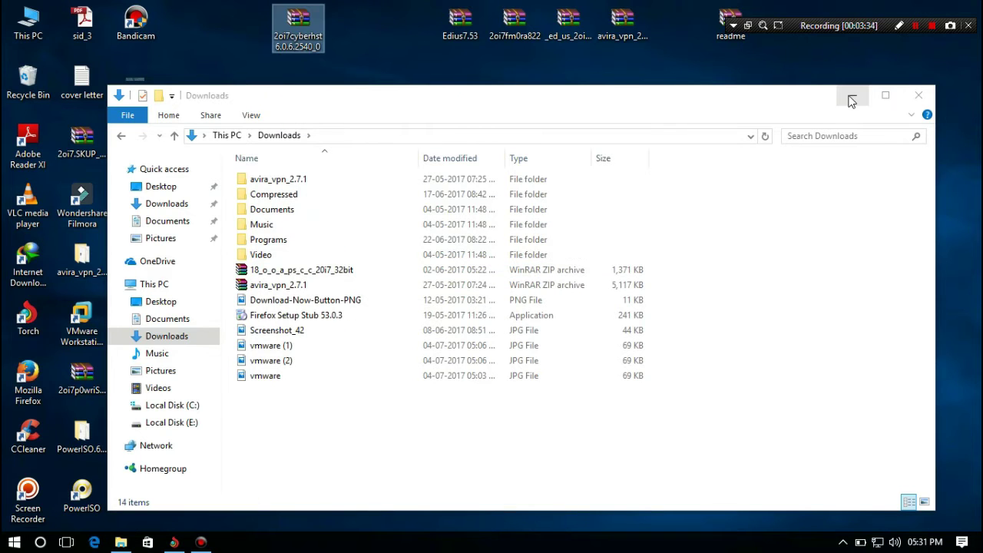
pyautogui.click(853, 95)
pyautogui.moveTo(290, 23); pyautogui.dragTo(307, 223)
# Step: Extract the archive into its own folder, 2oi7cyberhst6.0.6.2540_0, on the desktop and open that folder
pyautogui.doubleClick(306, 220)
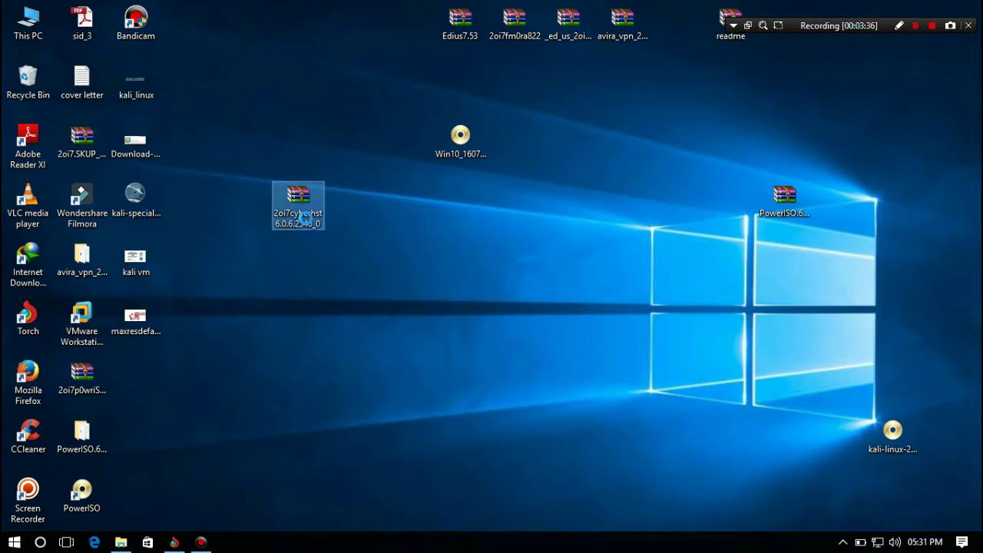
pyautogui.rightClick(305, 218)
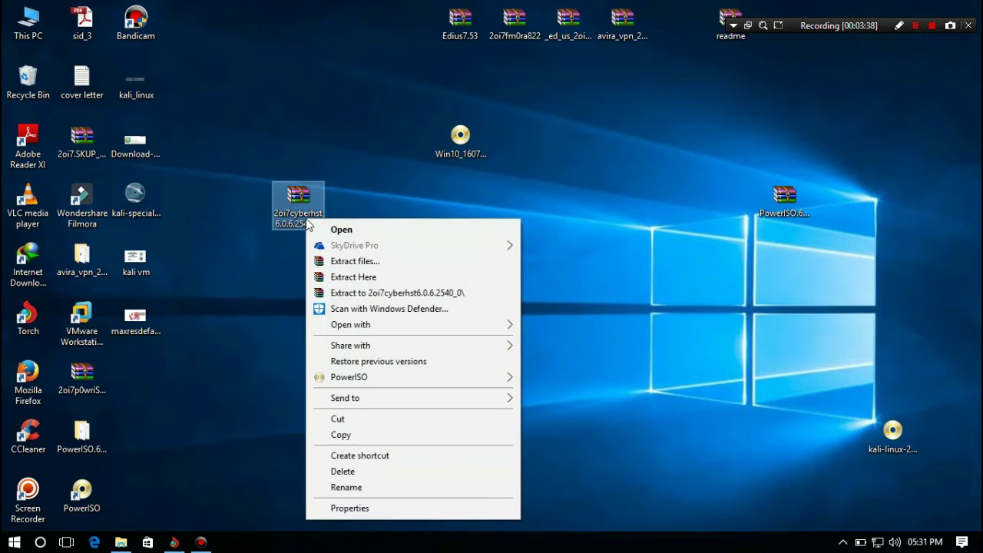
pyautogui.click(366, 294)
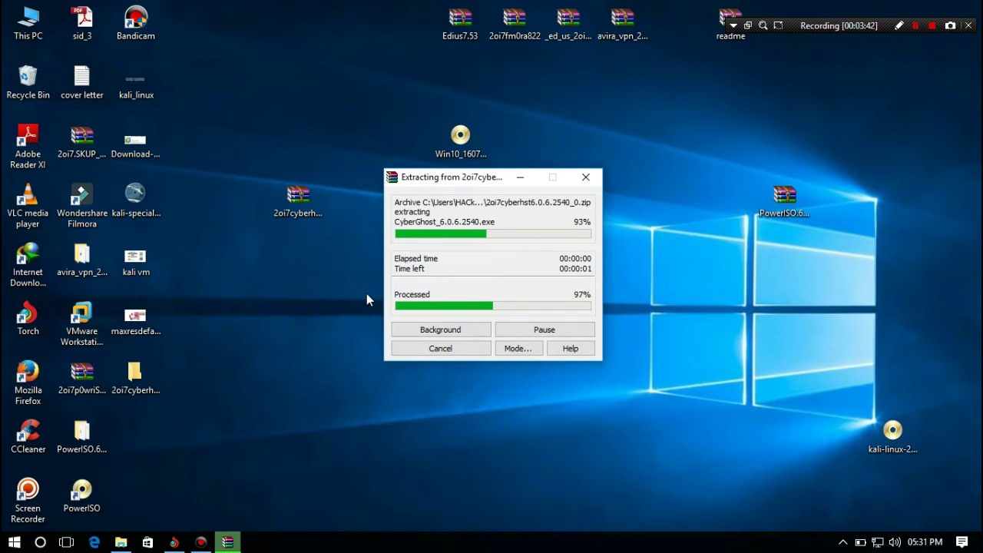
pyautogui.doubleClick(136, 373)
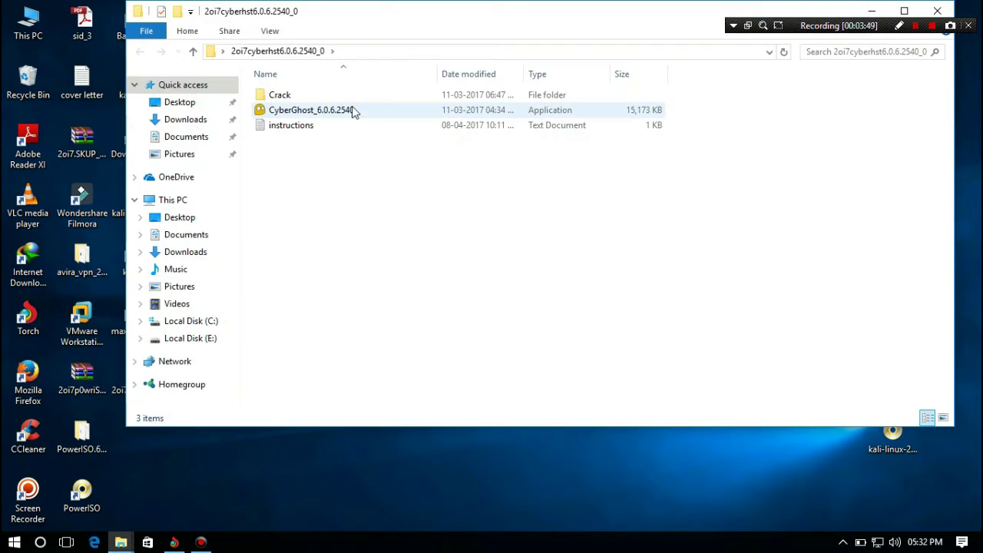
# Step: Read the installation steps in the instructions text file, close it and open the network connections list
pyautogui.doubleClick(295, 125)
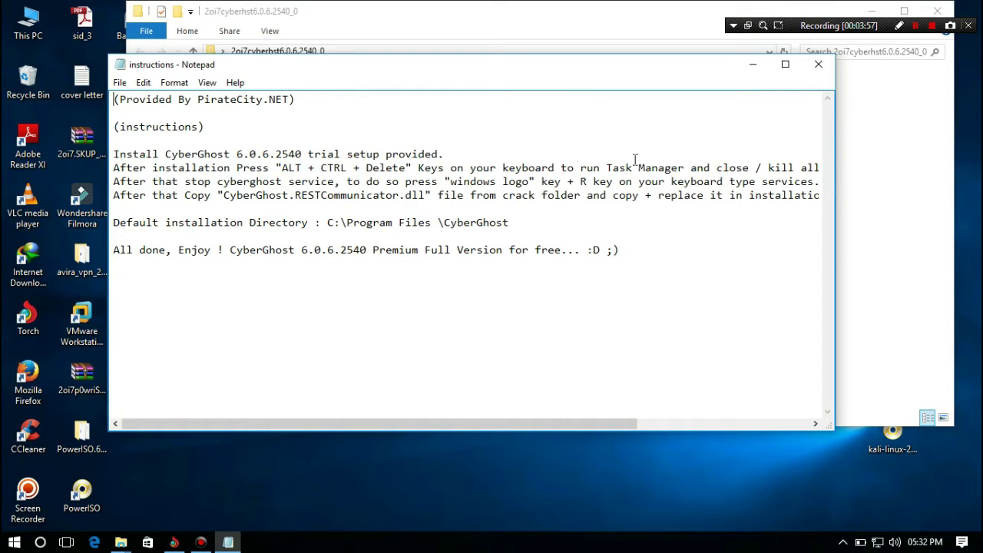
pyautogui.click(818, 65)
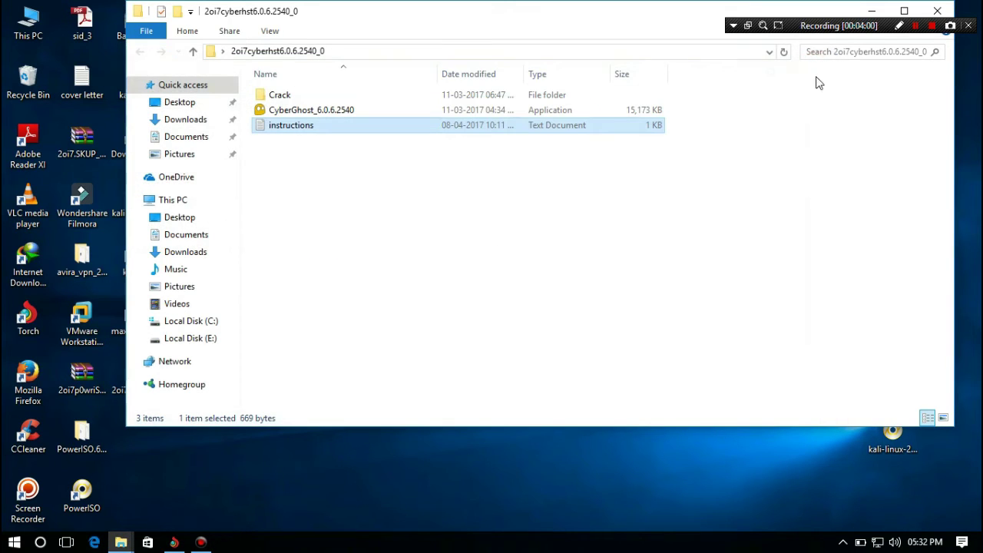
pyautogui.click(878, 544)
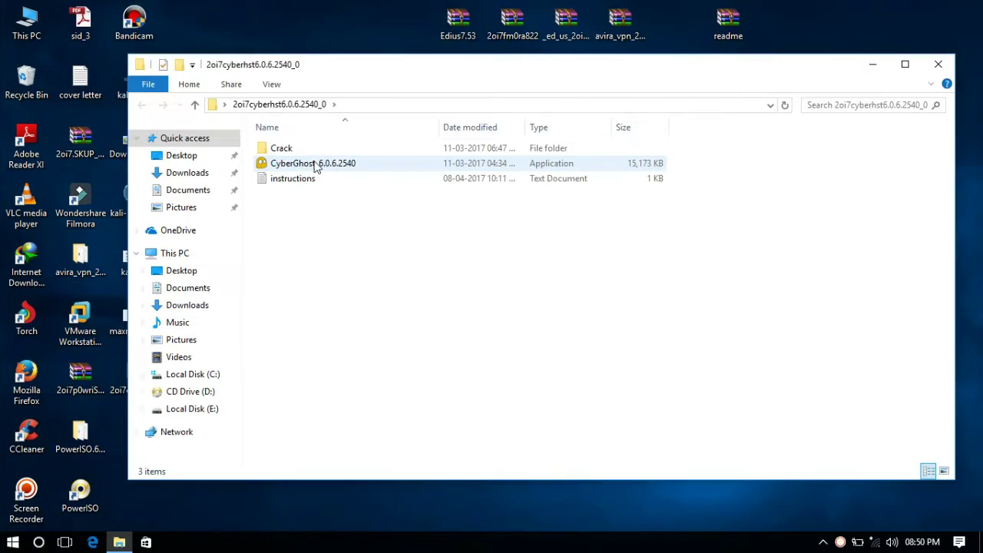
# Step: Run the CyberGhost_6.0.6.2540 installer, accept the license agreement and continue the setup
pyautogui.doubleClick(317, 164)
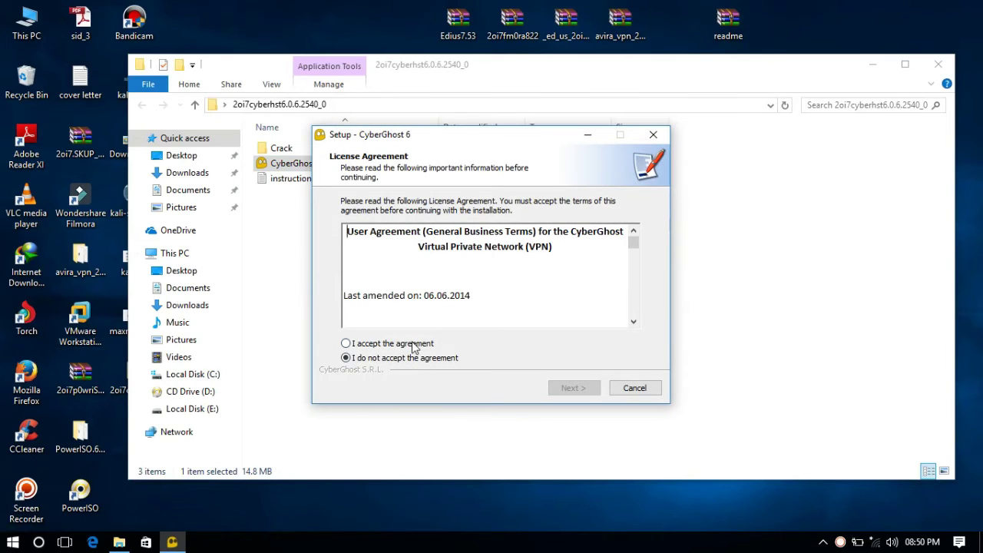
pyautogui.click(412, 346)
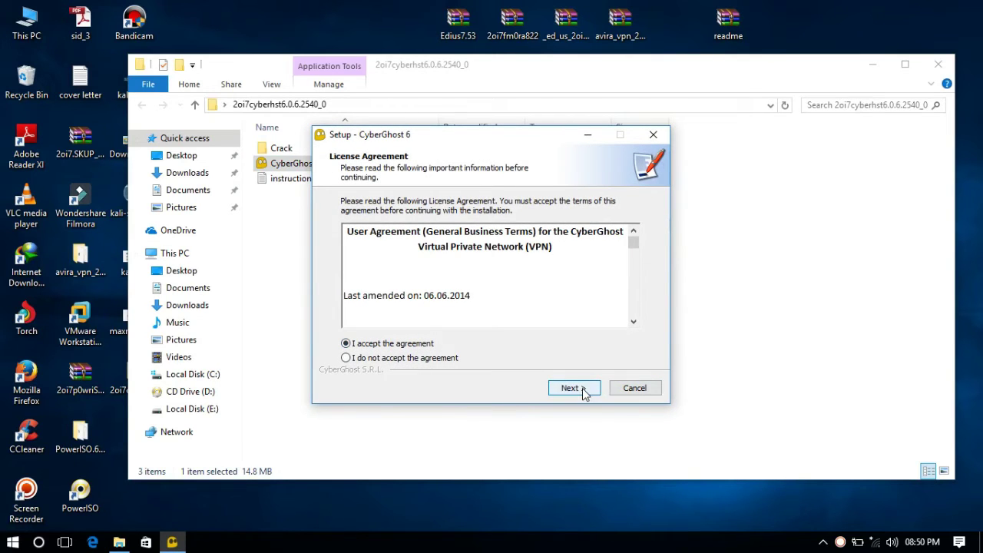
pyautogui.click(584, 390)
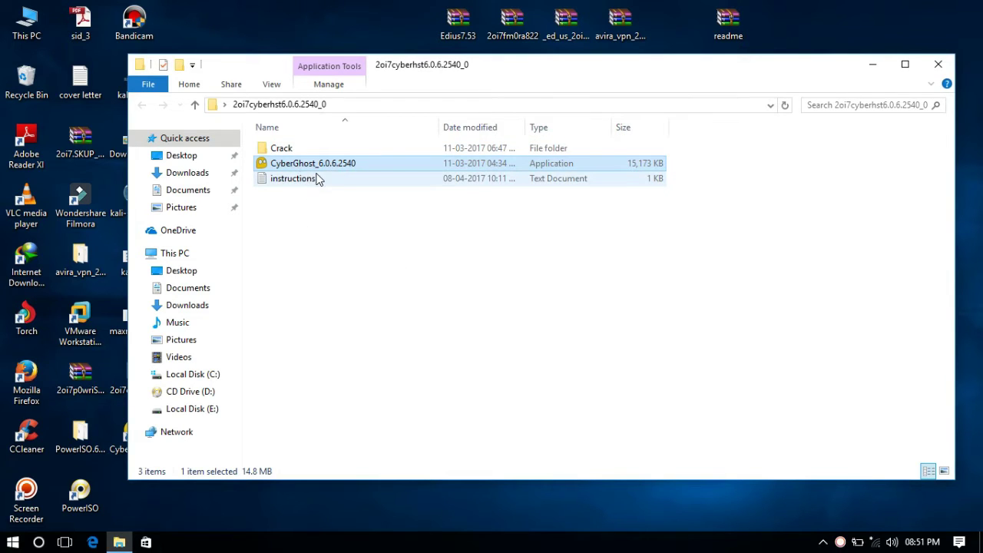
# Step: Dismiss the CyberGhost dialog and check the hidden notification icons for a running CyberGhost
pyautogui.doubleClick(296, 163)
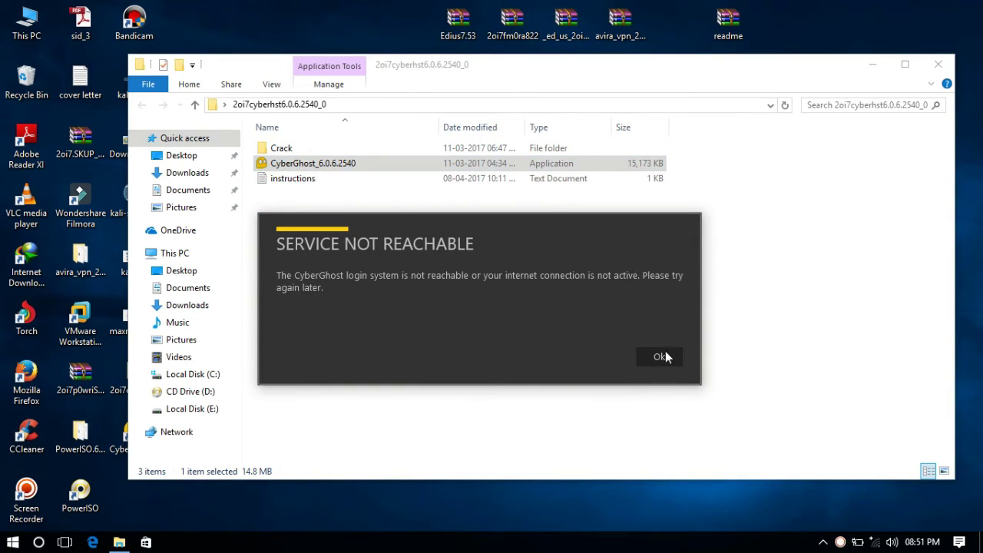
pyautogui.click(657, 358)
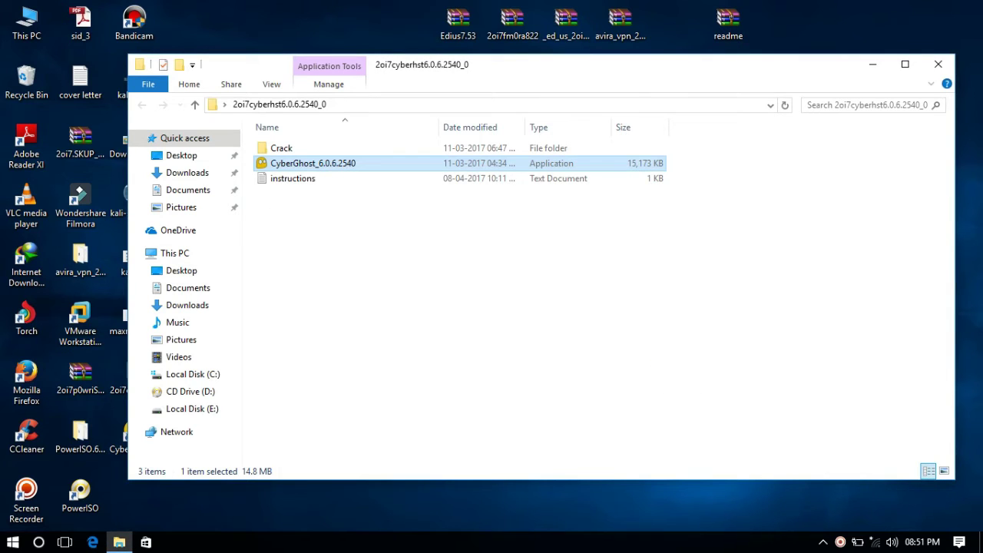
pyautogui.click(823, 542)
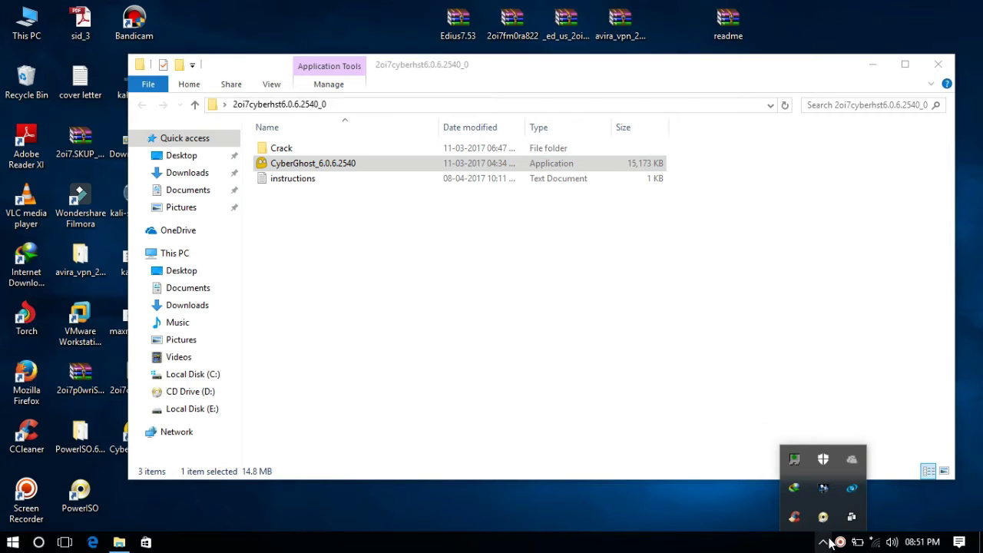
pyautogui.click(823, 543)
pyautogui.click(290, 168)
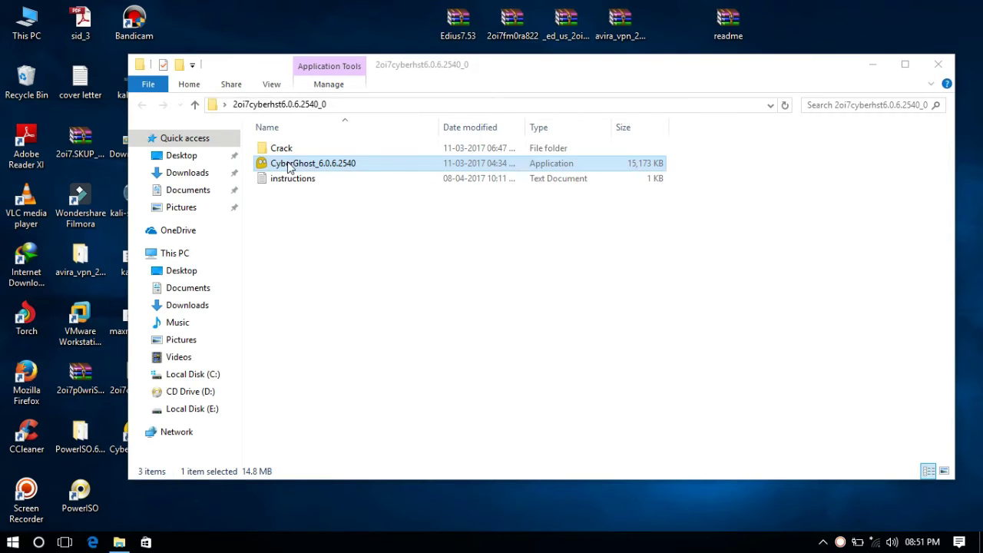
pyautogui.doubleClick(295, 169)
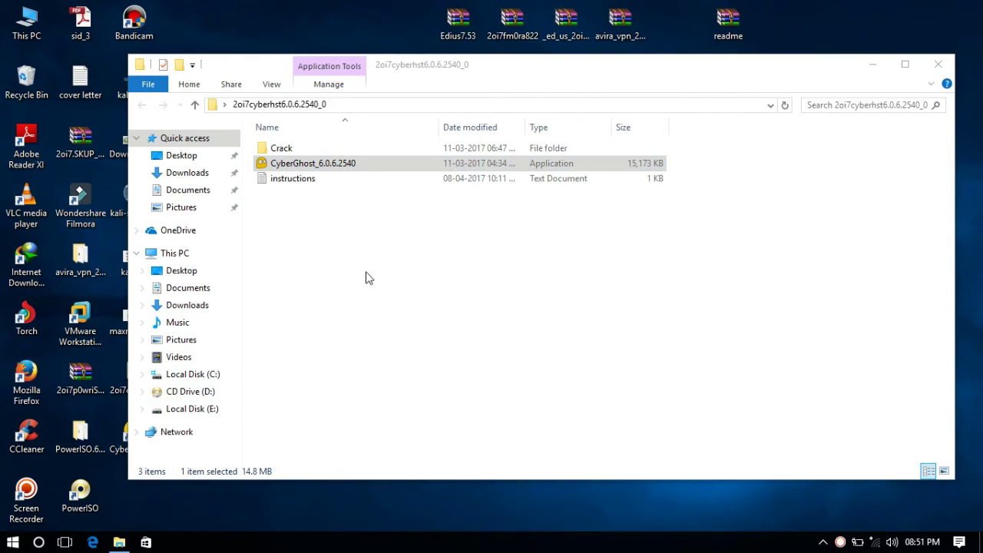
# Step: Open Task Manager and end the CyberGhost Service background process
pyautogui.hotkey('ctrl', 'shift', 'Escape')
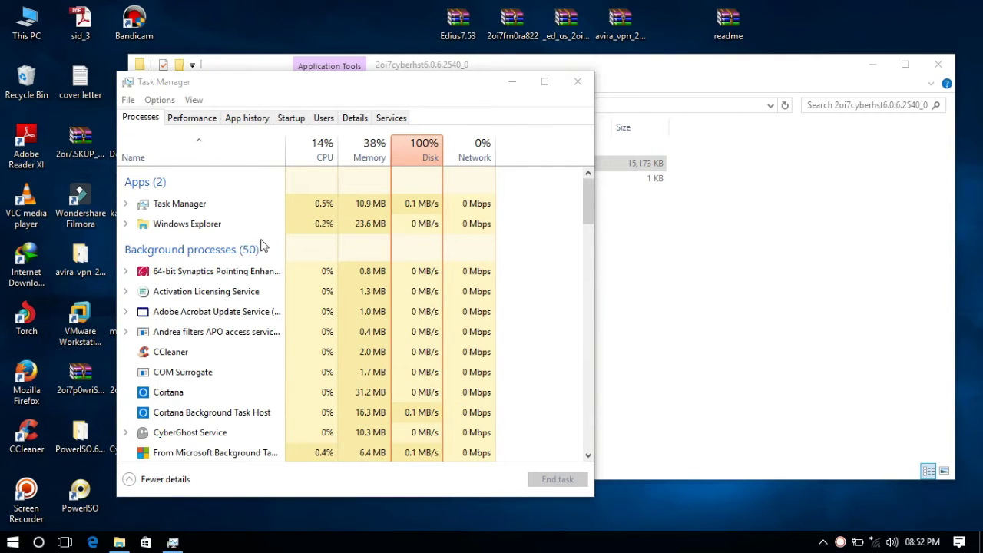
pyautogui.moveTo(588, 195); pyautogui.dragTo(590, 215)
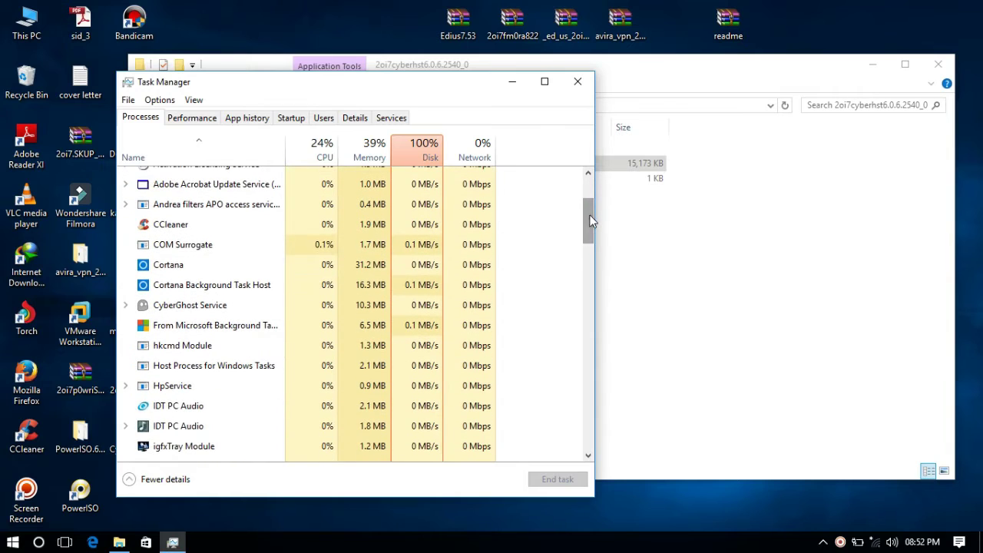
pyautogui.rightClick(203, 309)
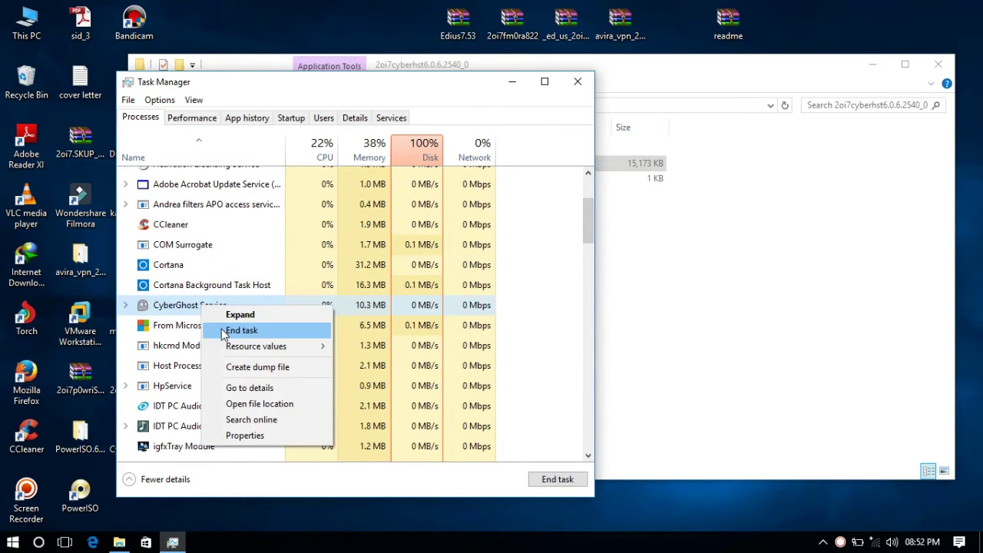
pyautogui.click(223, 331)
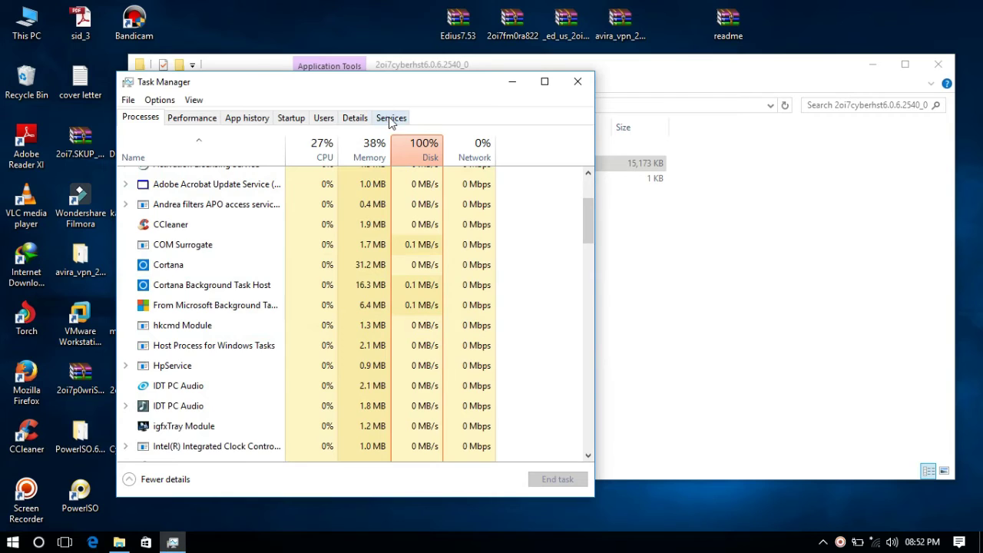
# Step: Check the CG6Service entry and its available actions in the services list, and close Task Manager
pyautogui.click(390, 118)
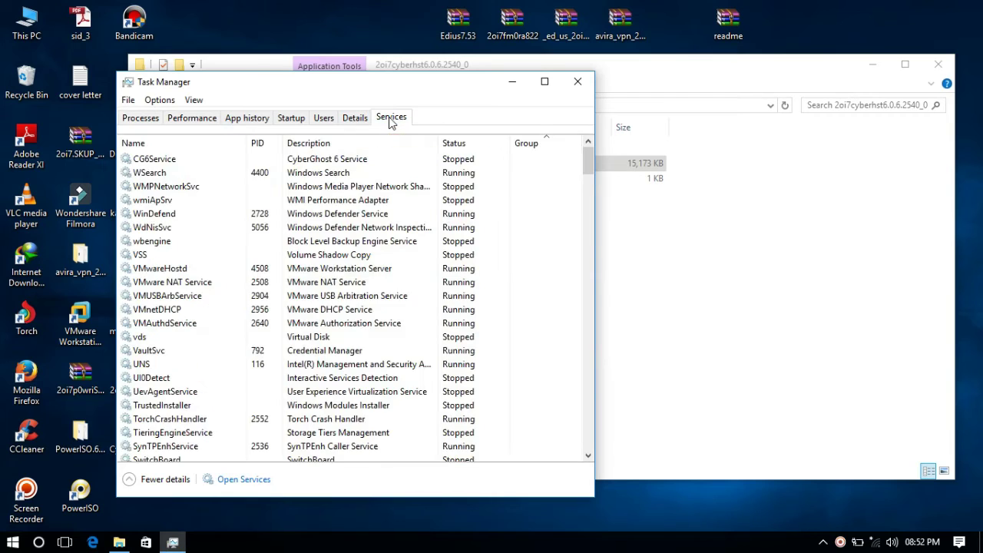
pyautogui.rightClick(292, 163)
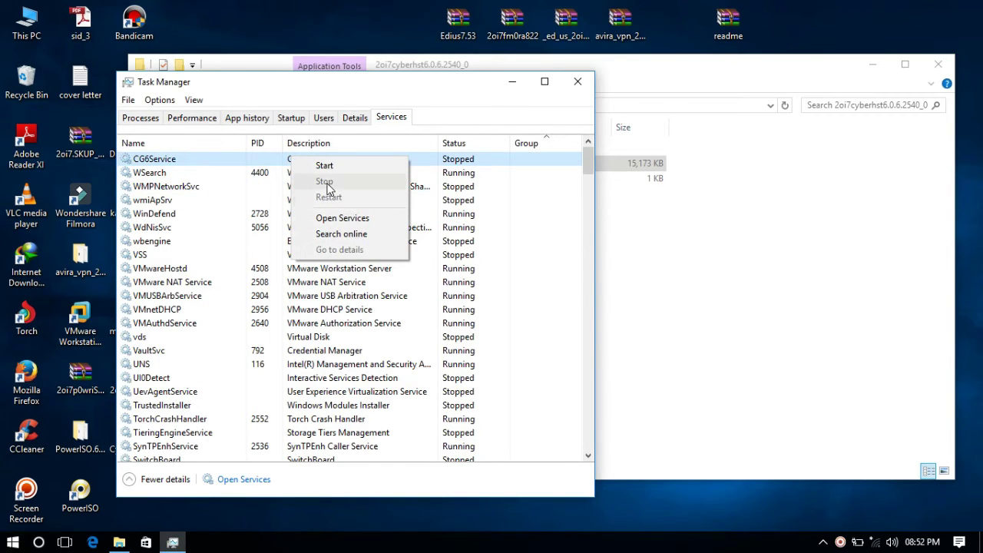
pyautogui.click(577, 83)
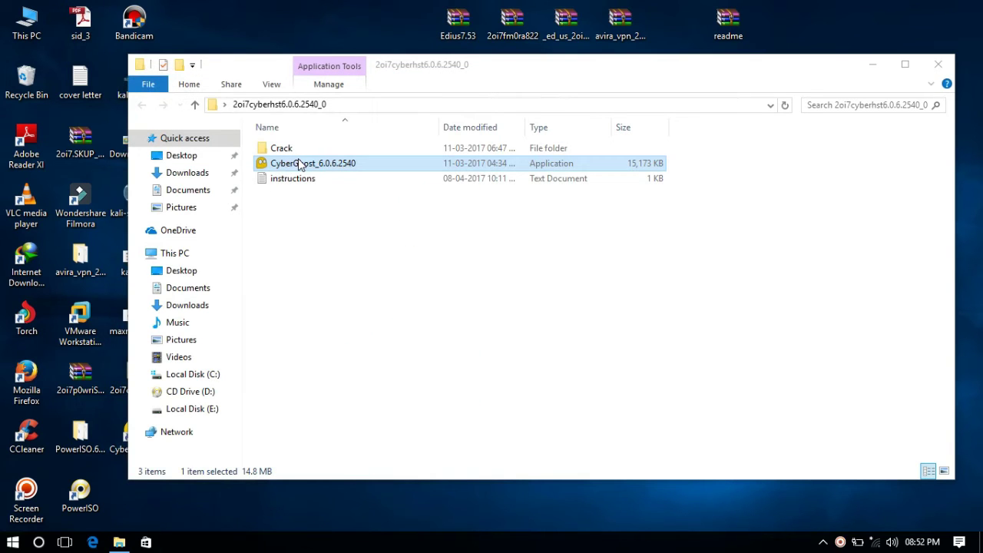
# Step: Open the Crack folder in the extracted package and copy CyberGhost.RESTCommunicator.dll
pyautogui.doubleClick(299, 164)
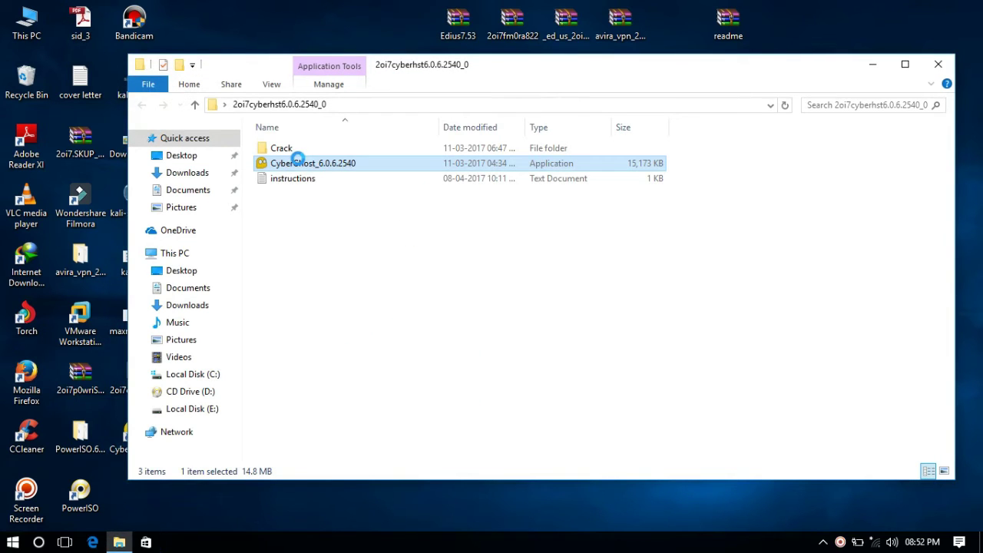
pyautogui.rightClick(299, 163)
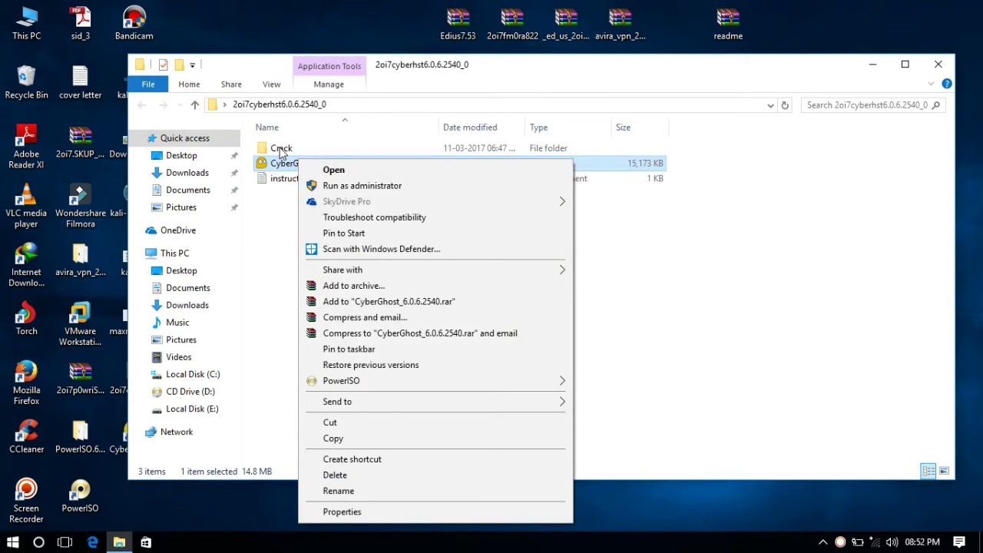
pyautogui.click(281, 151)
pyautogui.doubleClick(281, 150)
pyautogui.click(293, 149)
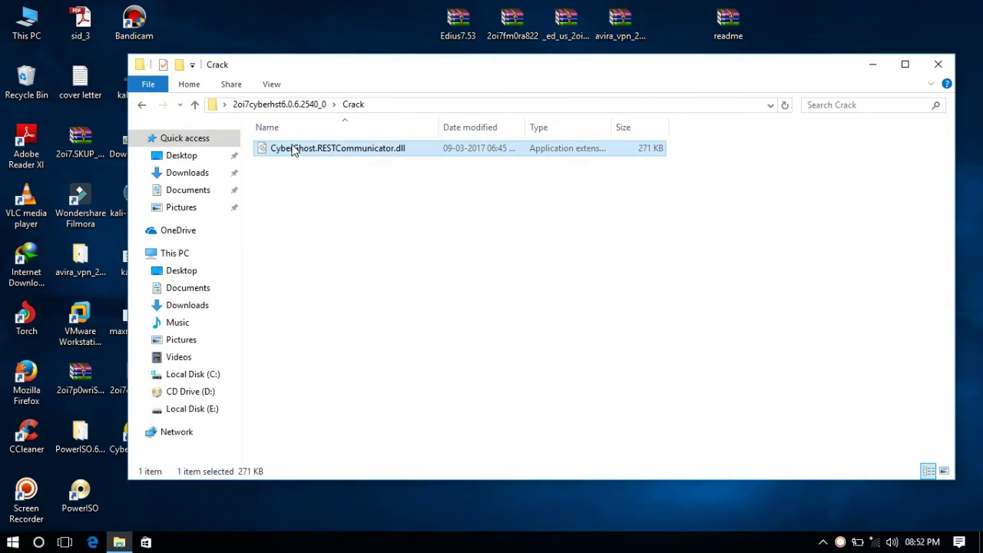
pyautogui.rightClick(293, 149)
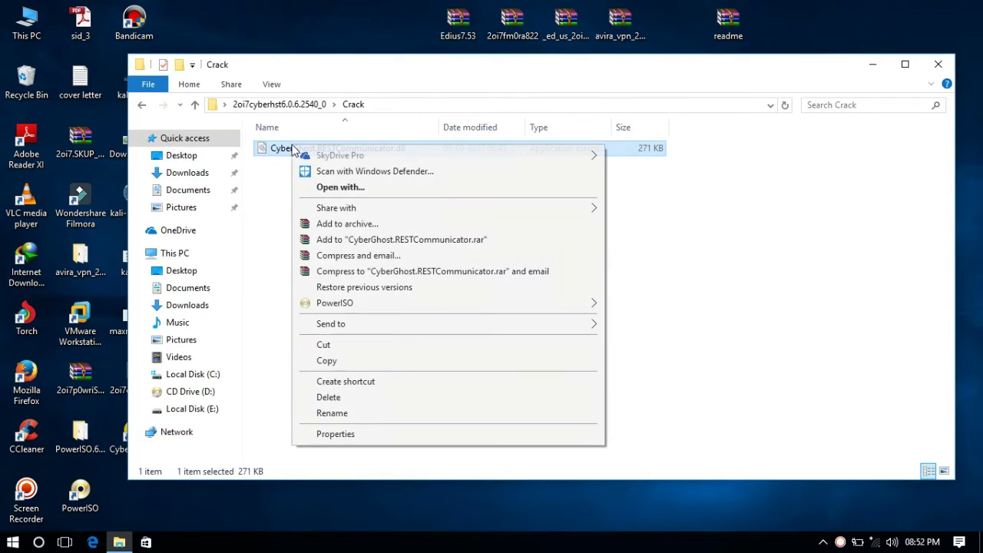
pyautogui.click(357, 363)
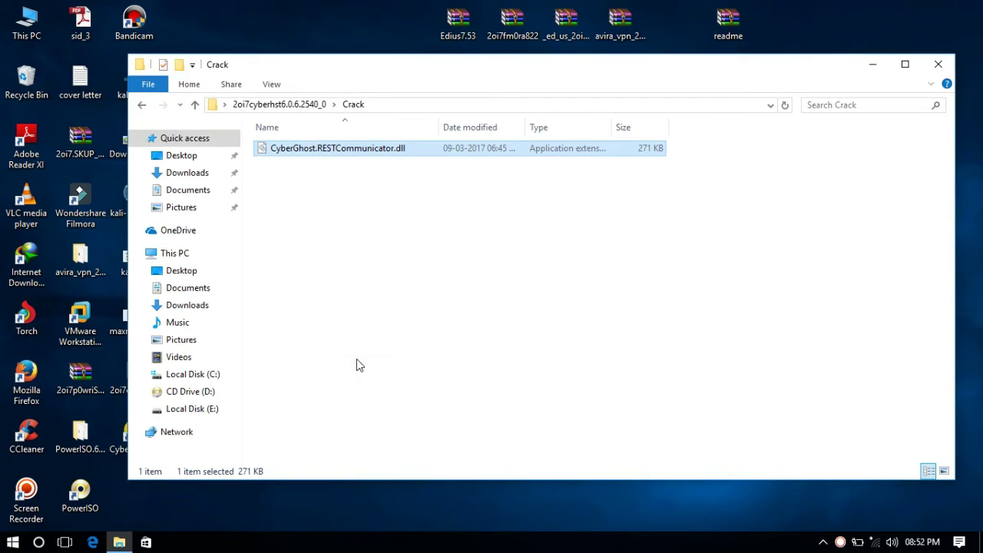
# Step: Paste the copied DLL into C:\Program Files\CyberGhost 6, replacing the existing file, and close the folder window
pyautogui.click(202, 377)
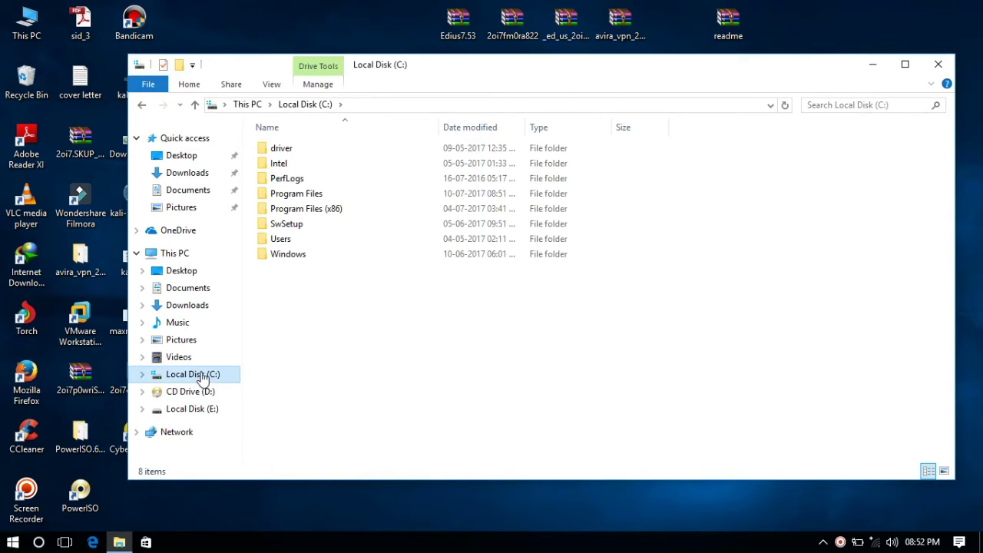
pyautogui.click(307, 198)
pyautogui.doubleClick(307, 197)
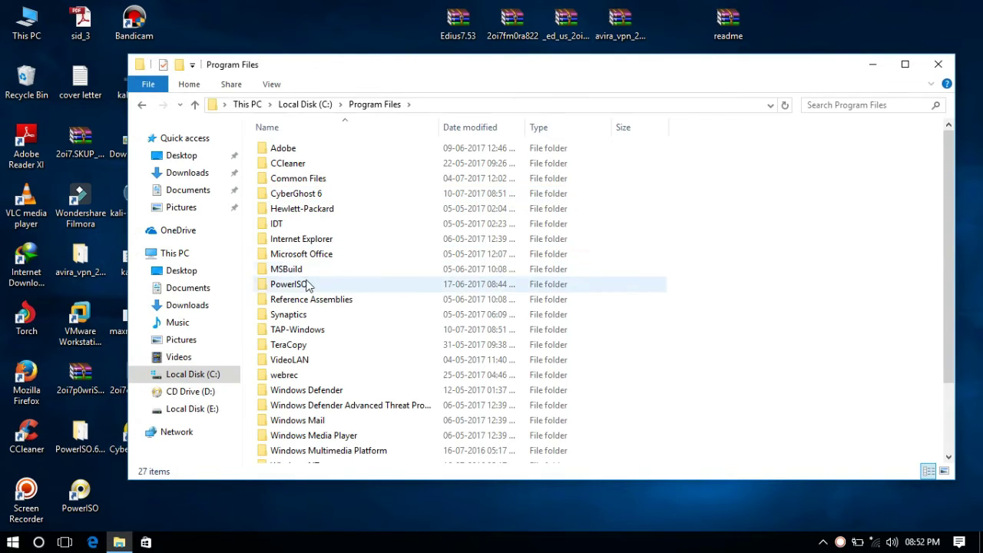
pyautogui.doubleClick(318, 194)
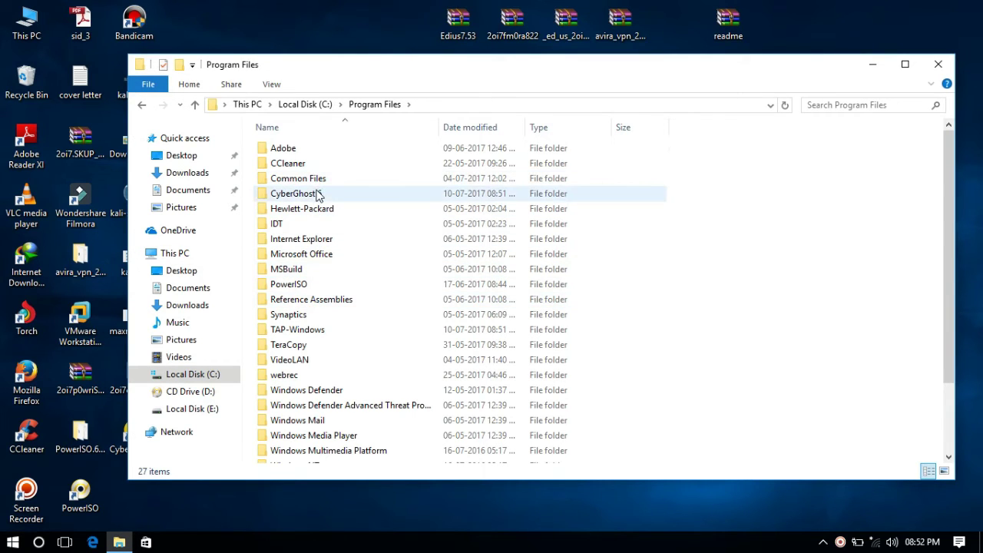
pyautogui.rightClick(354, 223)
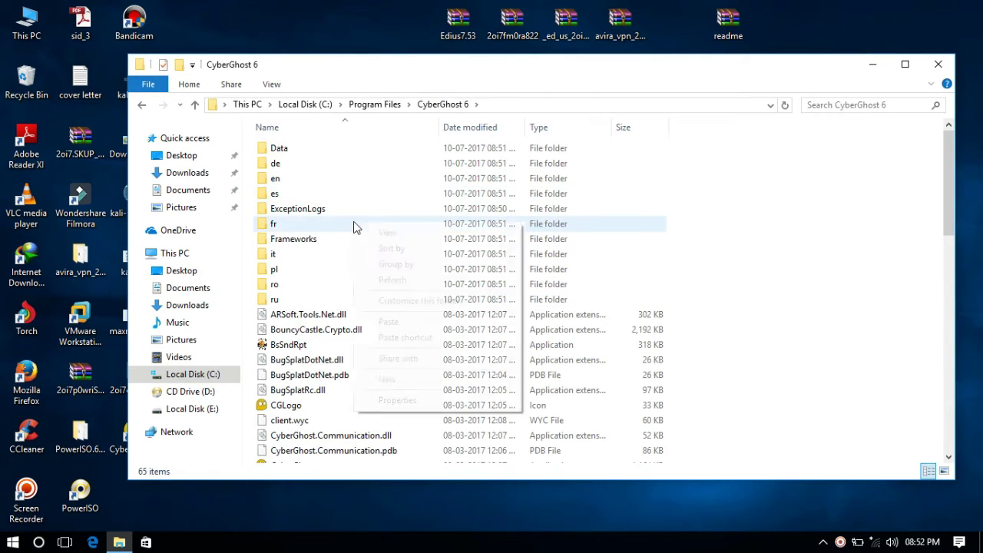
pyautogui.click(415, 322)
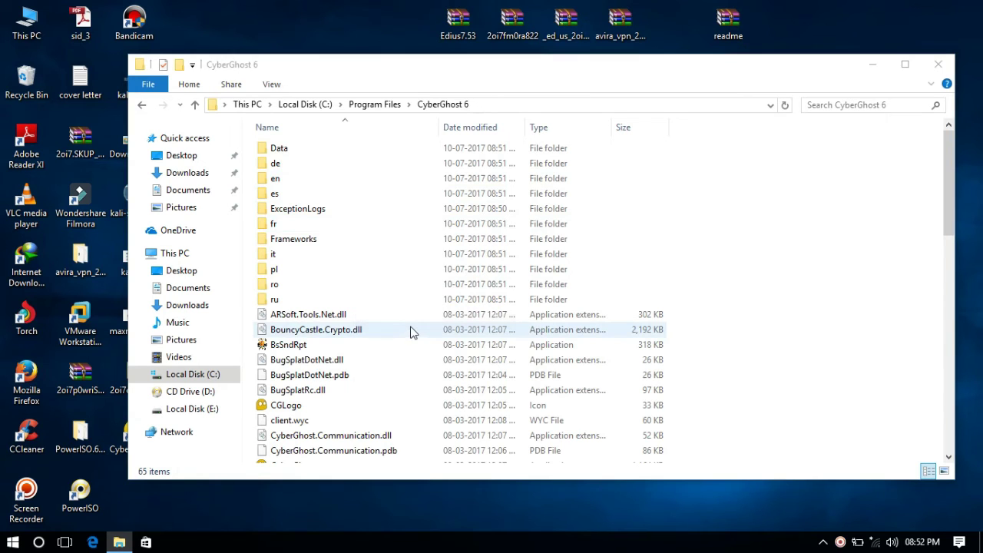
pyautogui.click(279, 174)
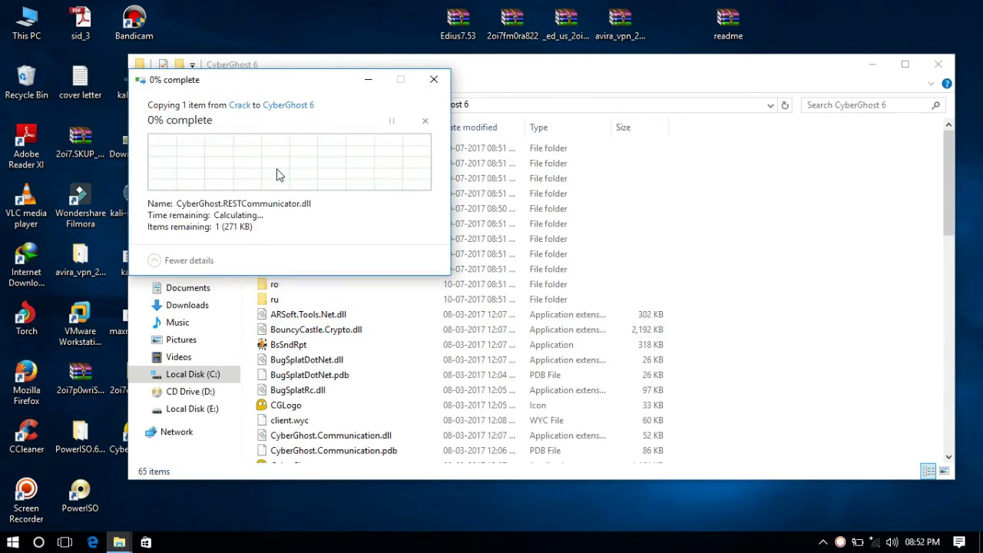
pyautogui.click(275, 177)
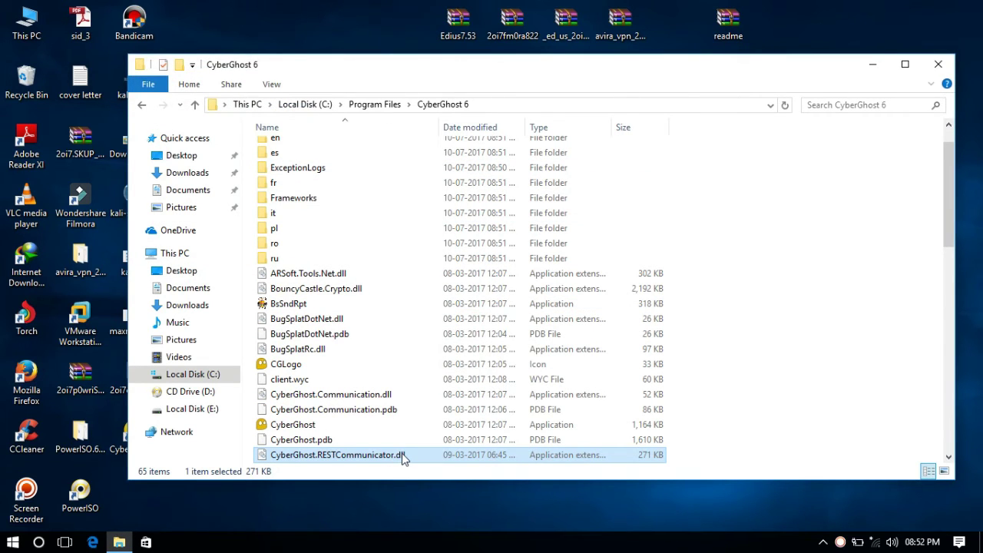
pyautogui.click(938, 68)
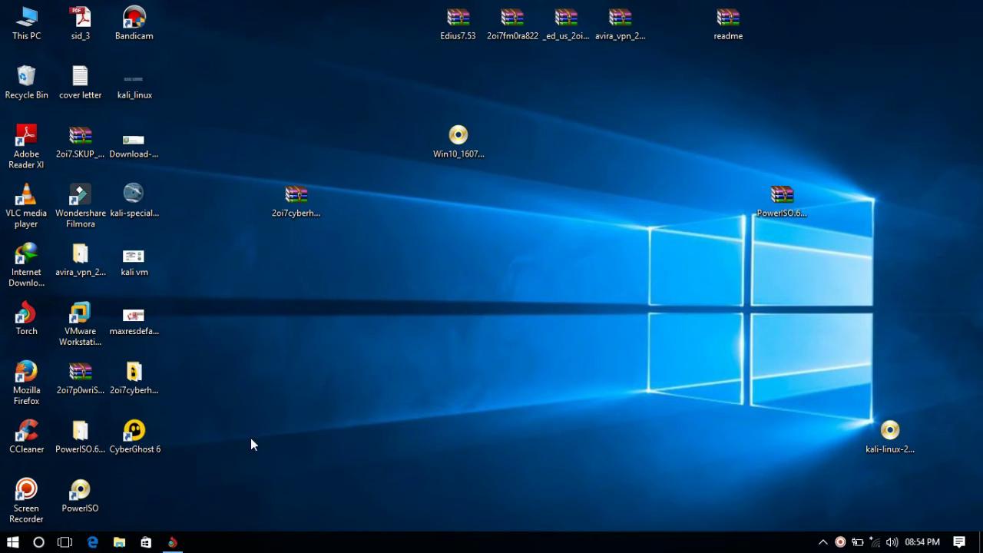
# Step: Launch CyberGhost 6 from the desktop and agree to start its service
pyautogui.doubleClick(136, 438)
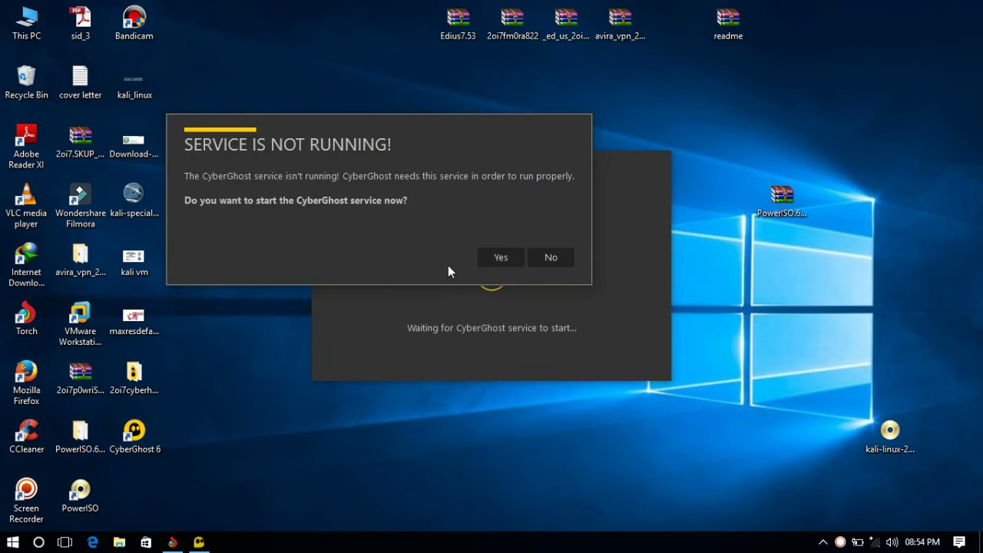
pyautogui.click(498, 257)
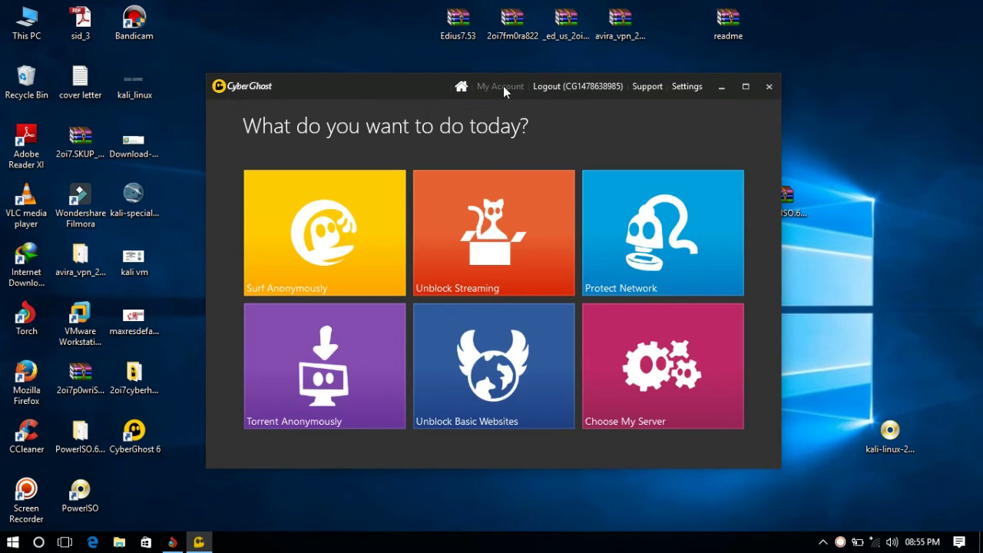
# Step: In Protect Network, enable Automated HTTPS redirect and start the internet protection
pyautogui.click(640, 235)
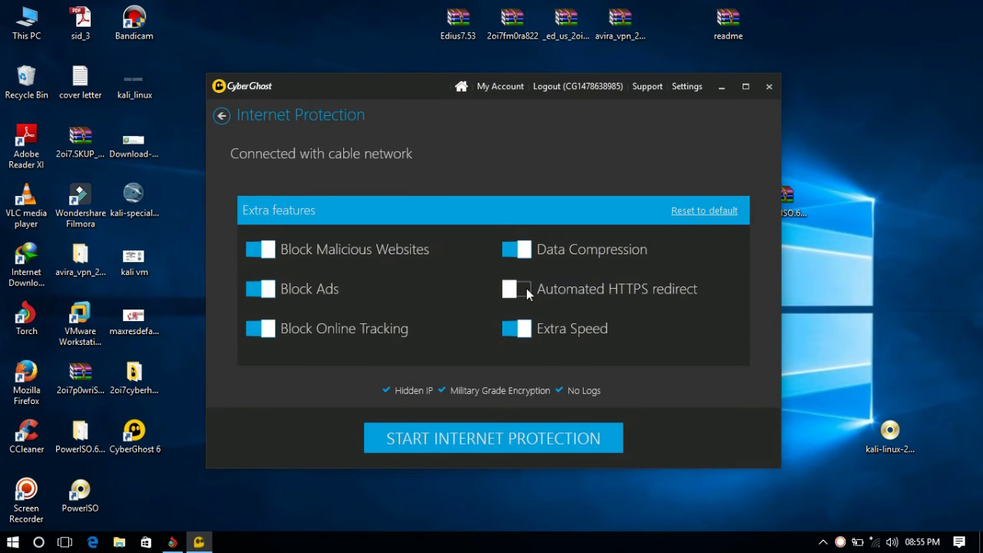
pyautogui.click(526, 288)
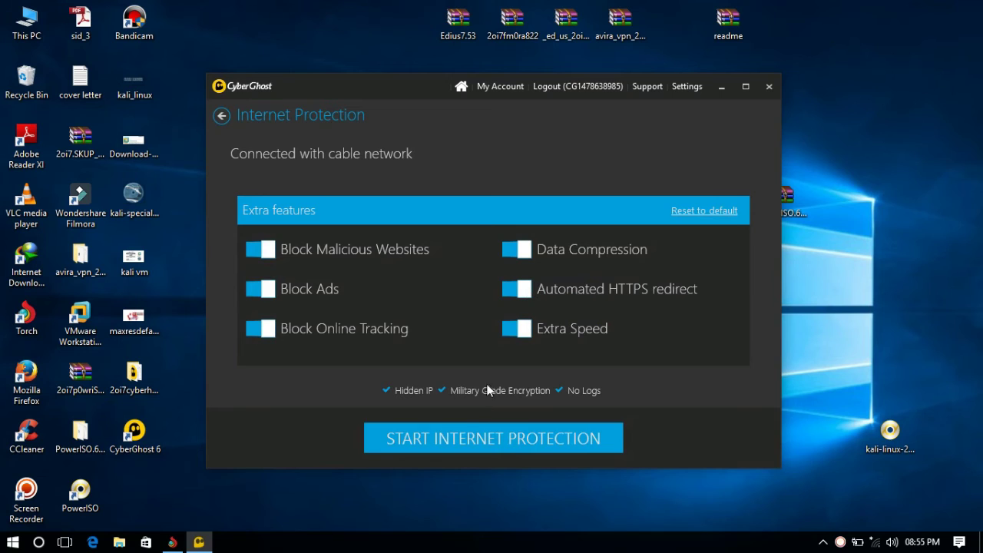
pyautogui.click(479, 438)
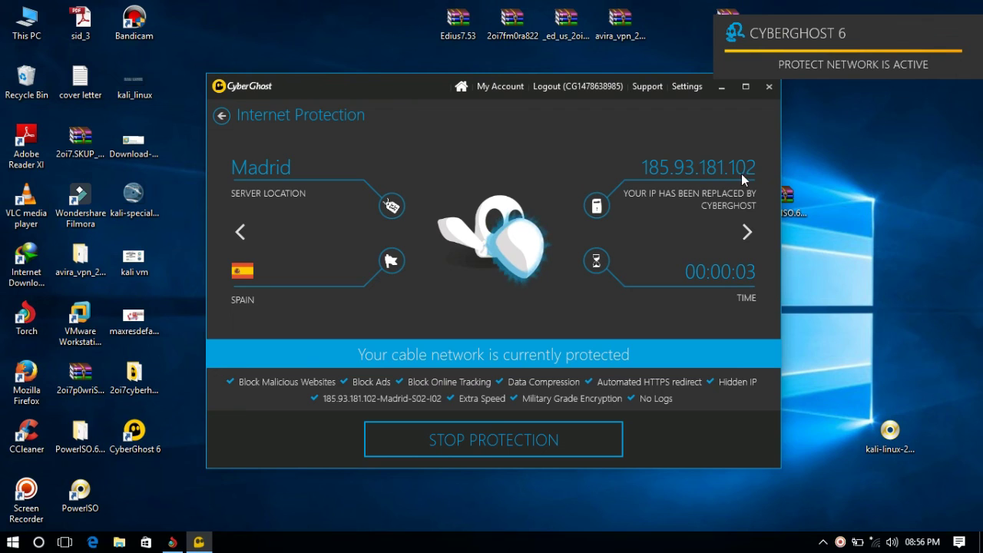
# Step: Minimize CyberGhost, switch to the Torch browser, reload the Google home page and change its language to English
pyautogui.click(722, 87)
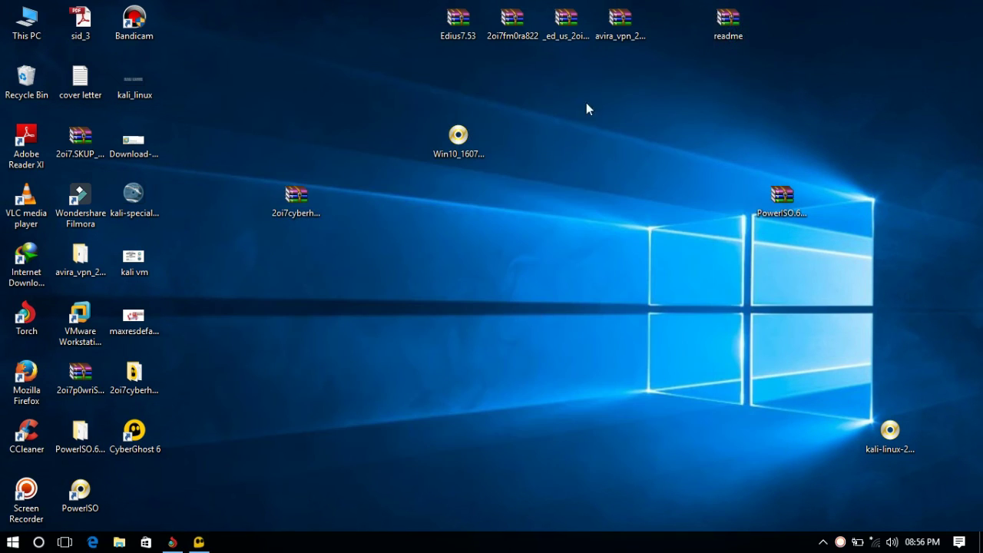
pyautogui.click(175, 542)
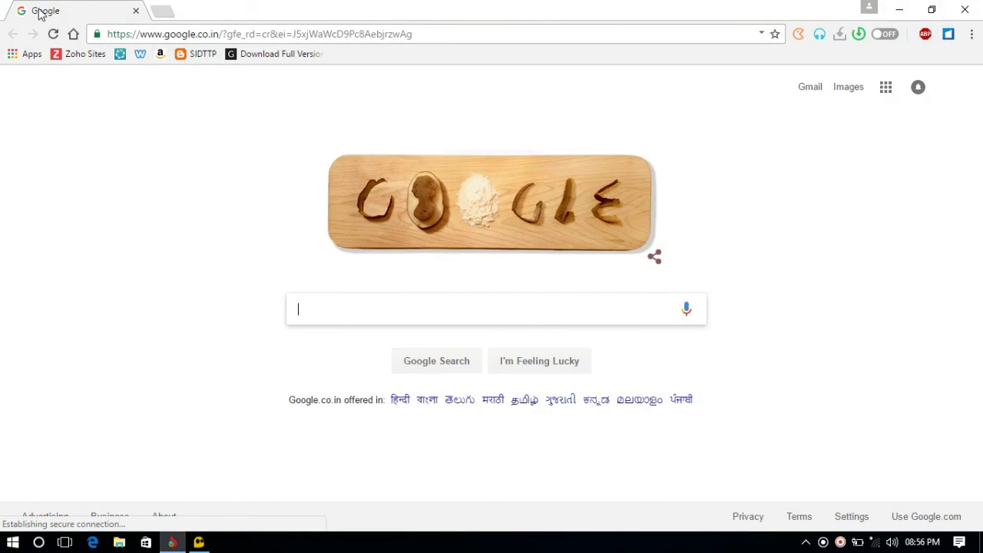
pyautogui.click(53, 35)
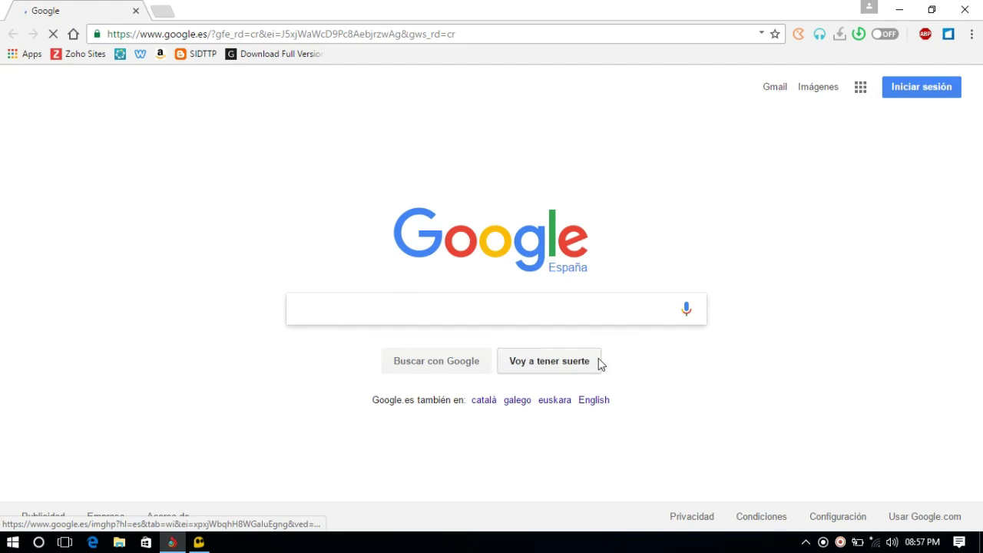
pyautogui.click(592, 401)
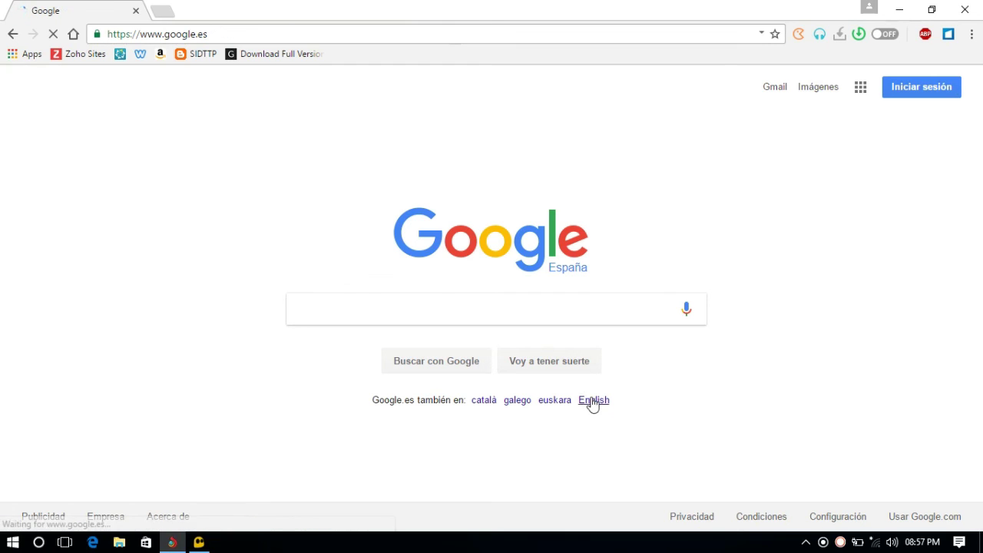